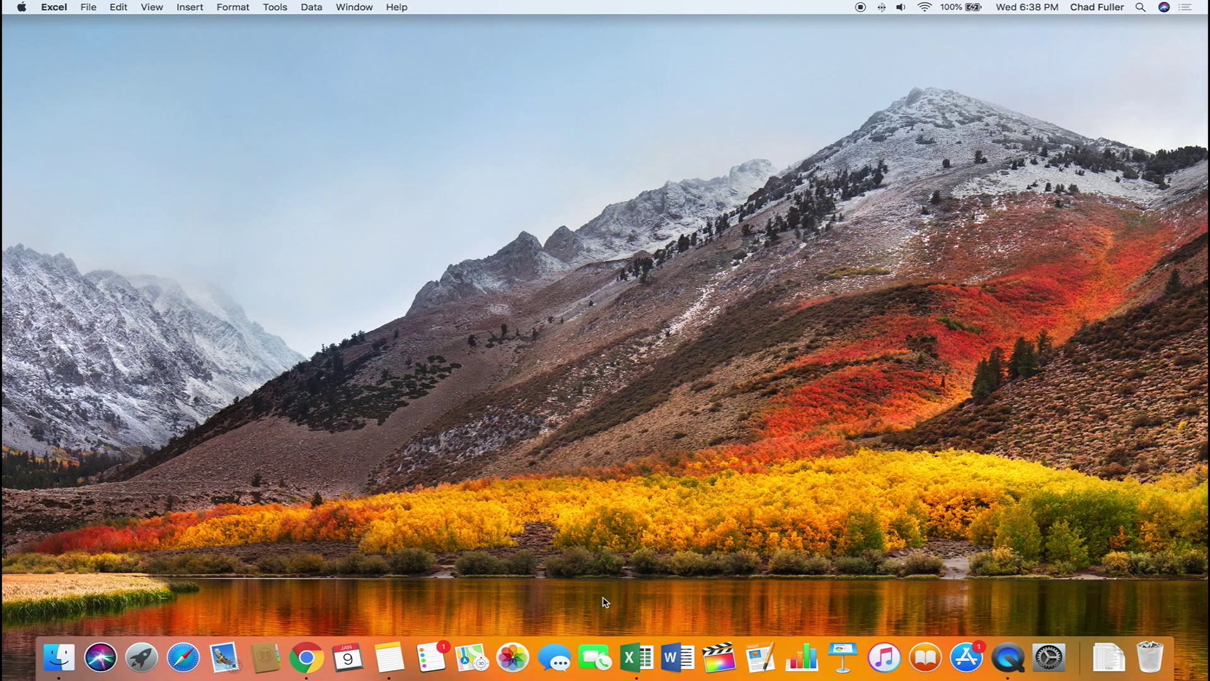
Launch Excel and create a Blank Workbook (Book5) from the template gallery.
click(644, 657)
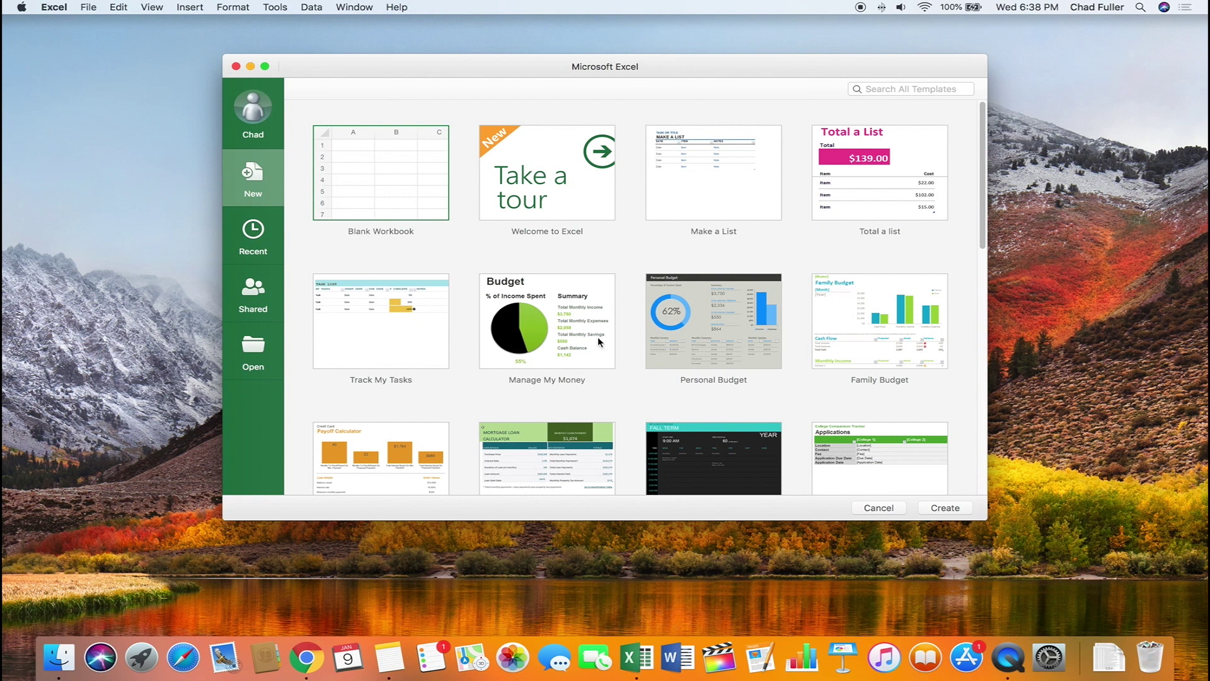
scroll(514, 246, down, 3)
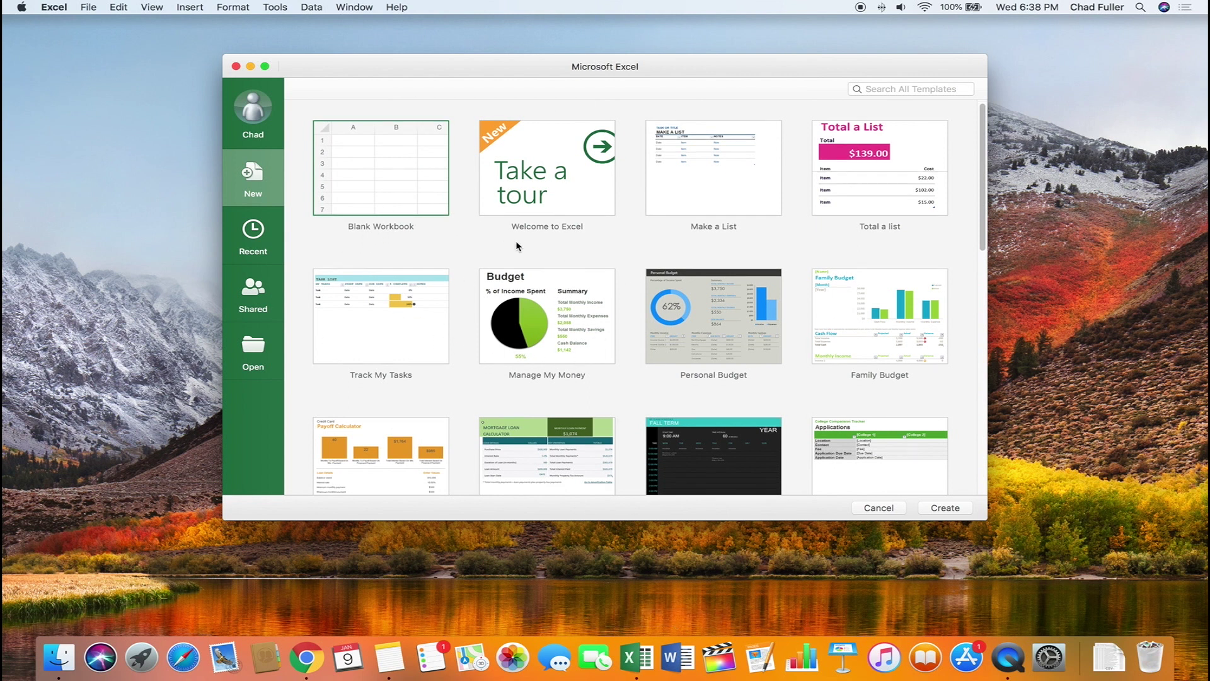
scroll(524, 247, down, 3)
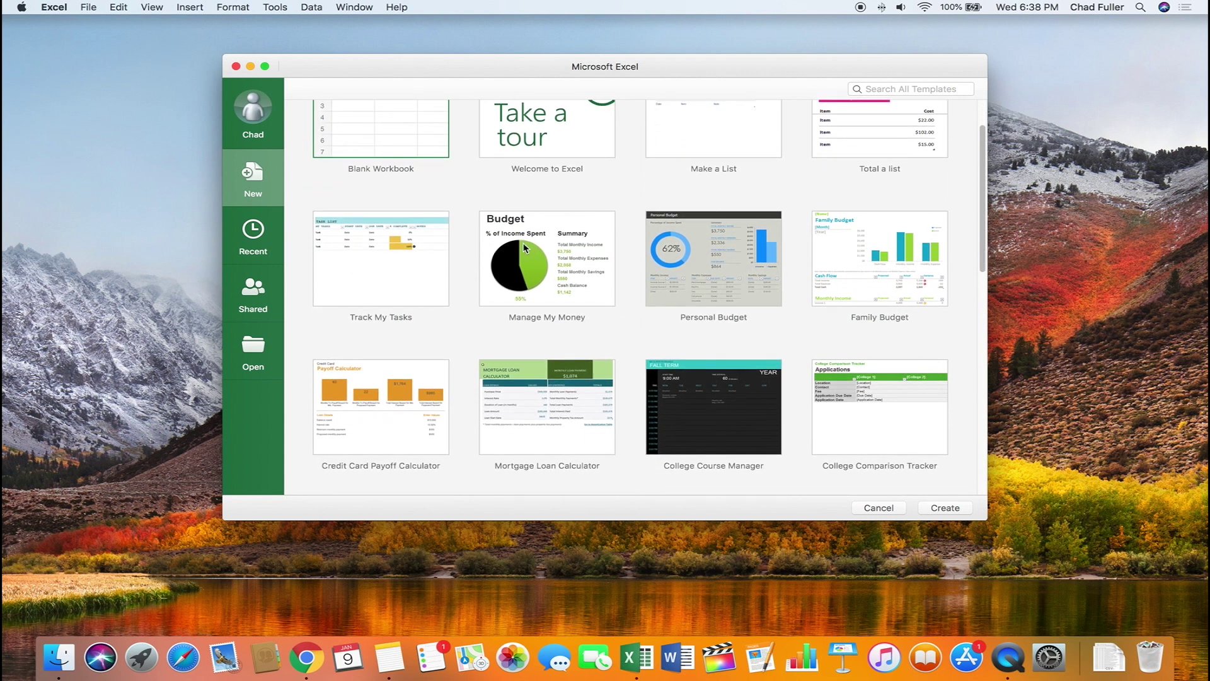
scroll(524, 248, down, 2)
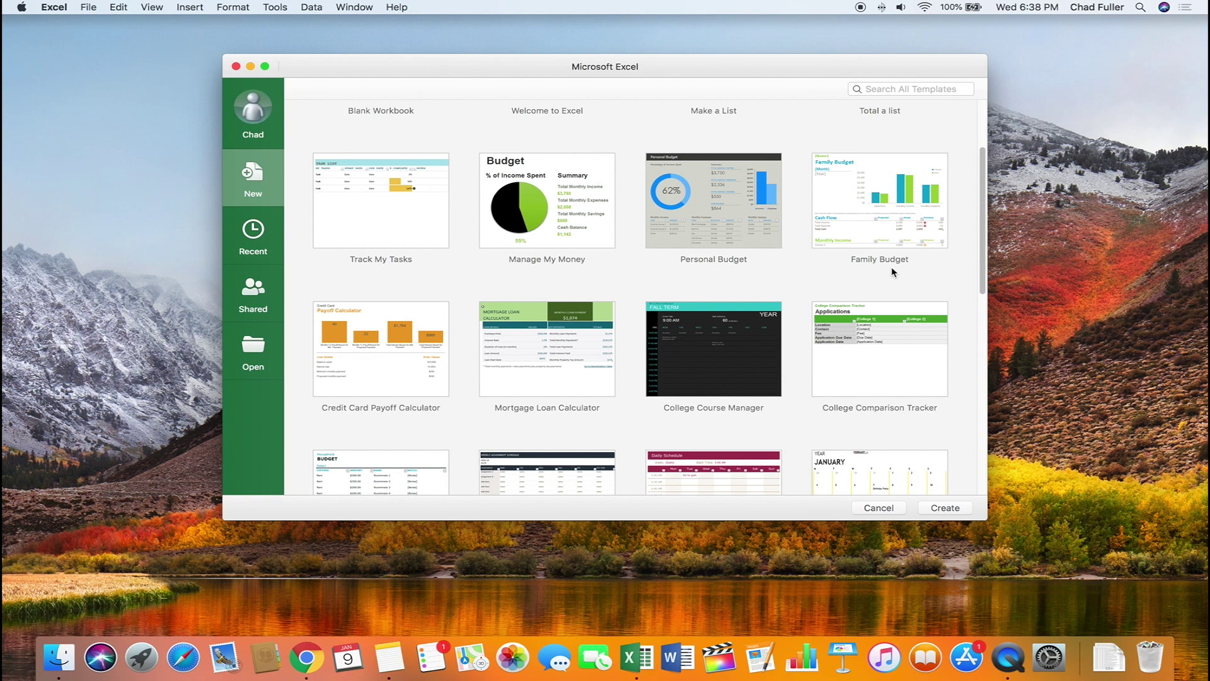
scroll(623, 317, down, 6)
scroll(623, 318, up, 10)
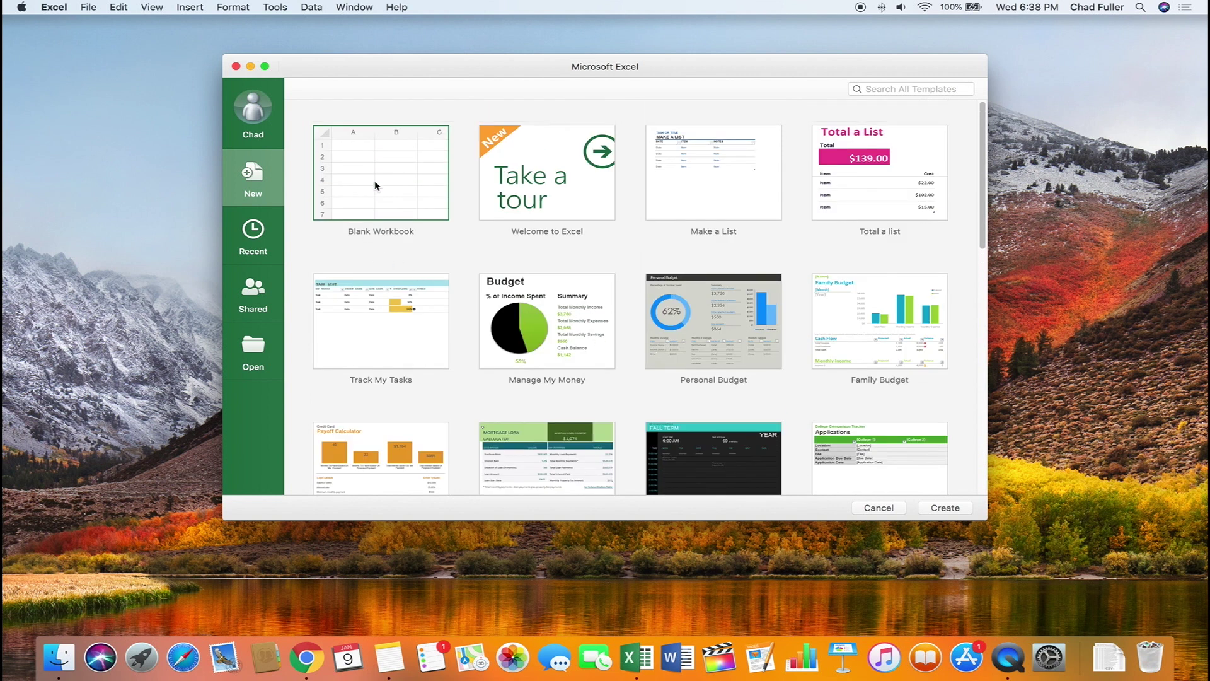
click(952, 509)
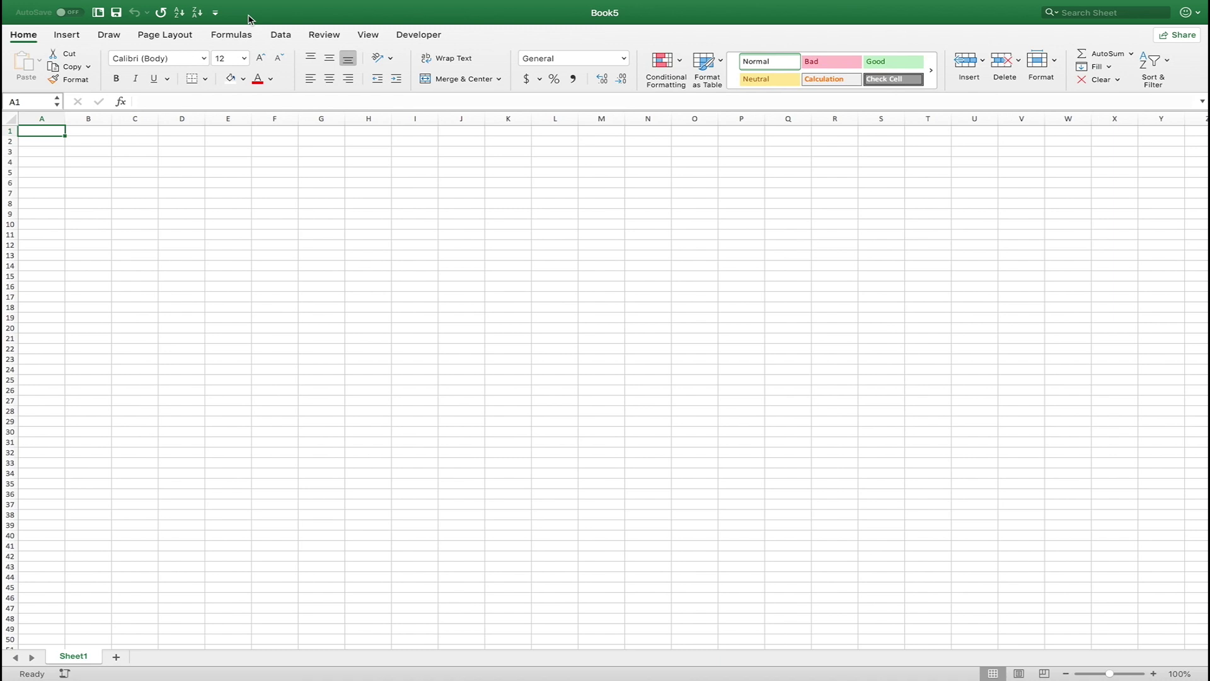
click(77, 40)
click(113, 36)
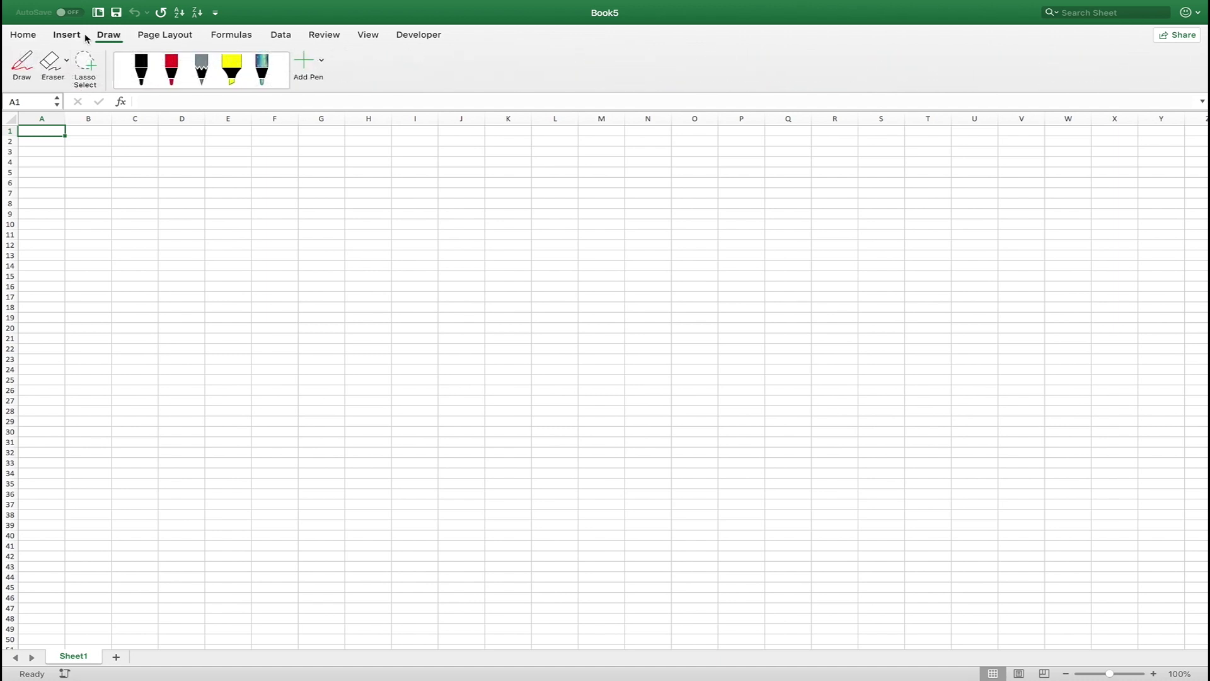
click(23, 34)
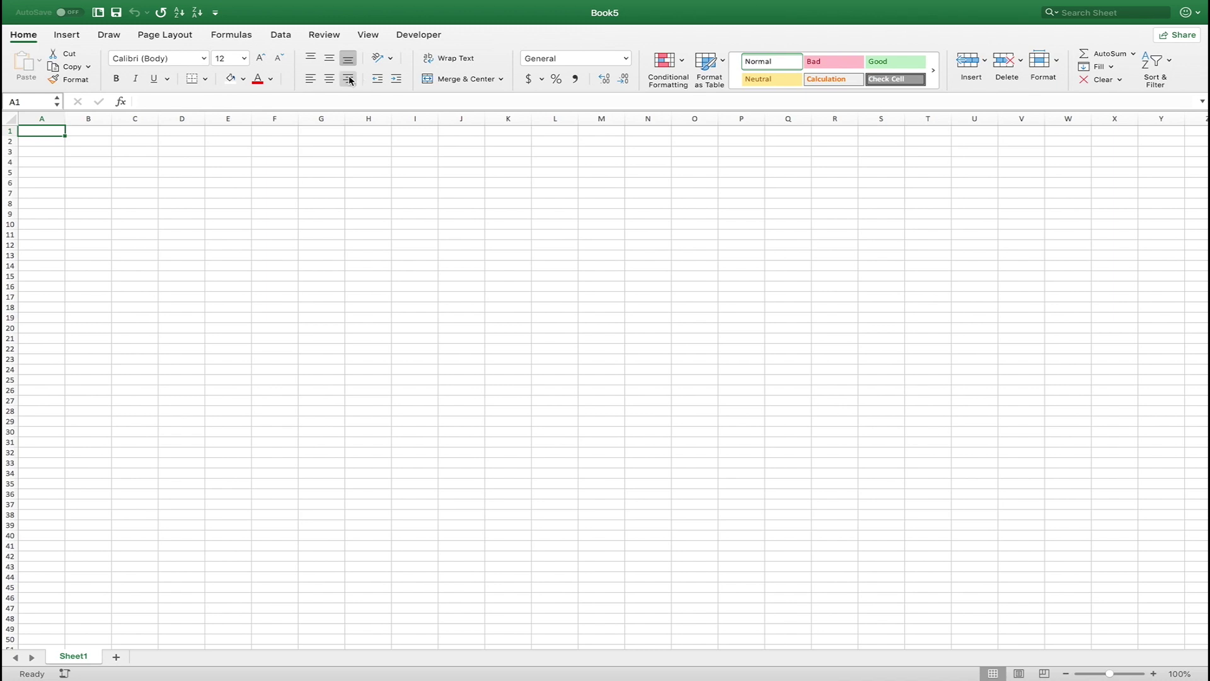
click(61, 36)
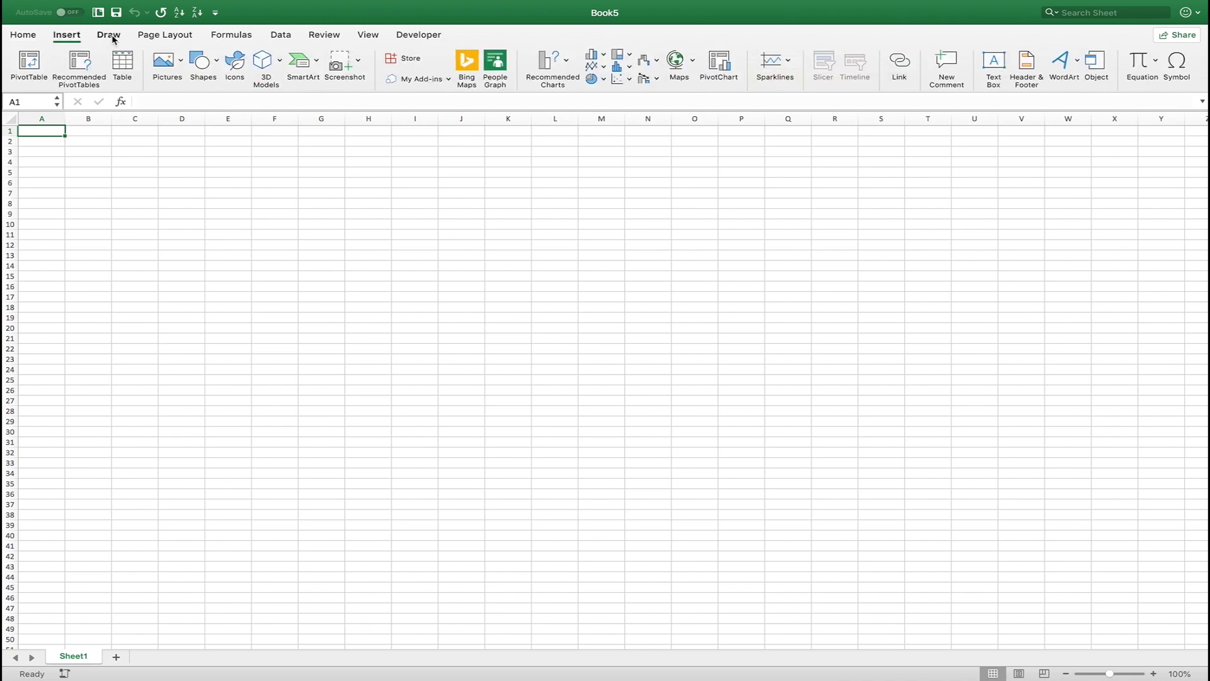
click(108, 36)
click(173, 37)
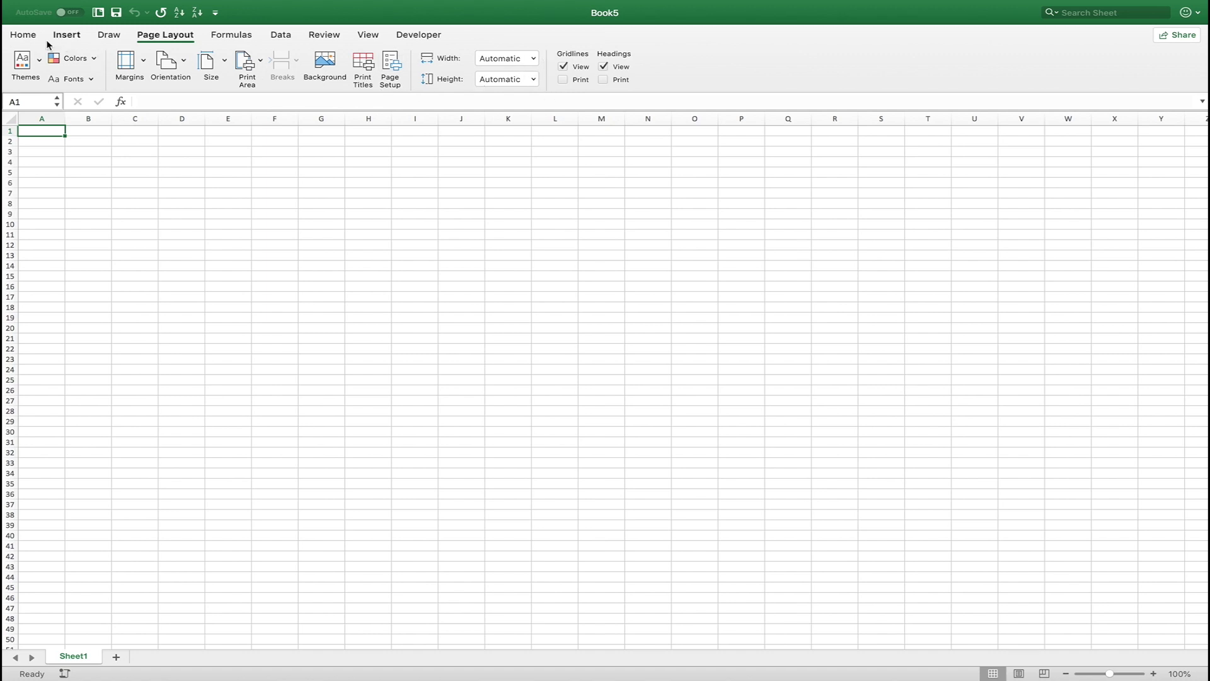
click(26, 35)
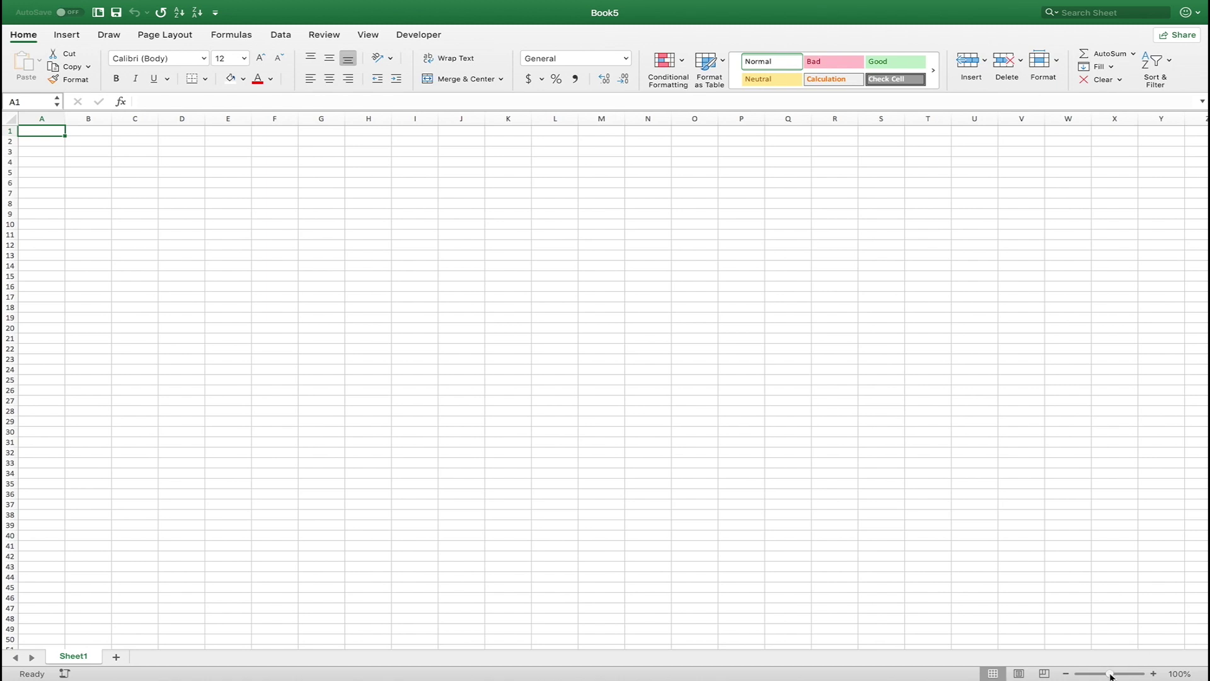
Zoom the sheet to about 260%, then select columns A and B and rows 1 and 2.
drag(1110, 674, 1127, 674)
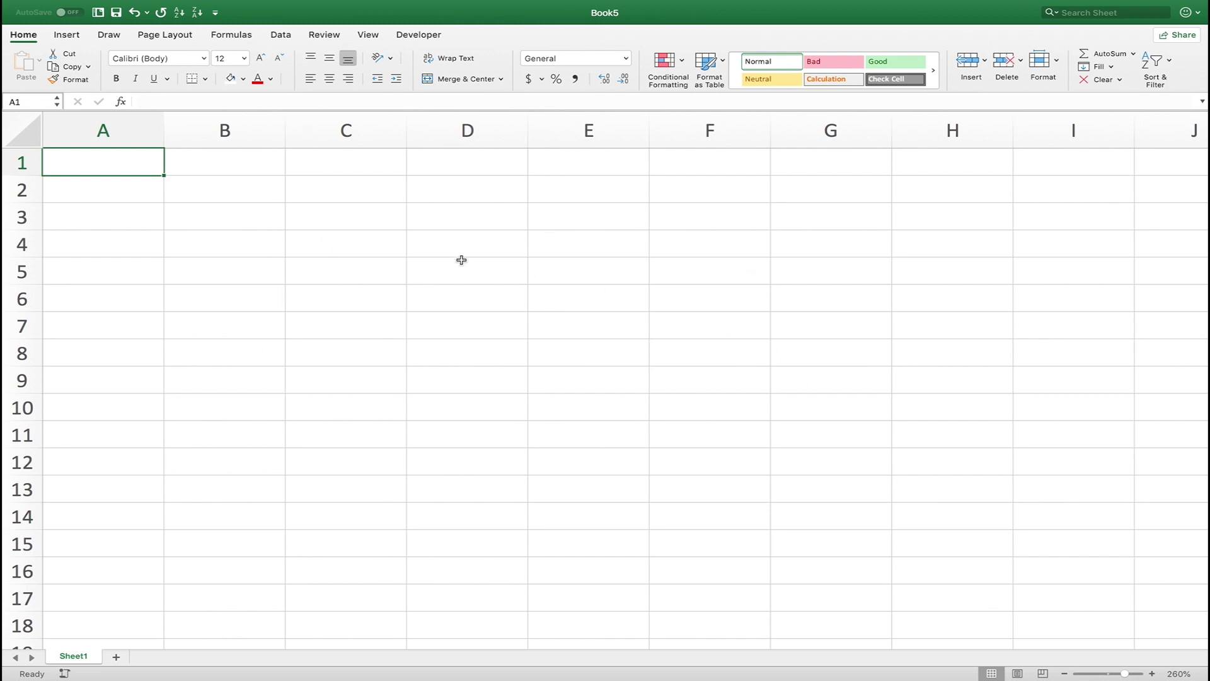
click(105, 129)
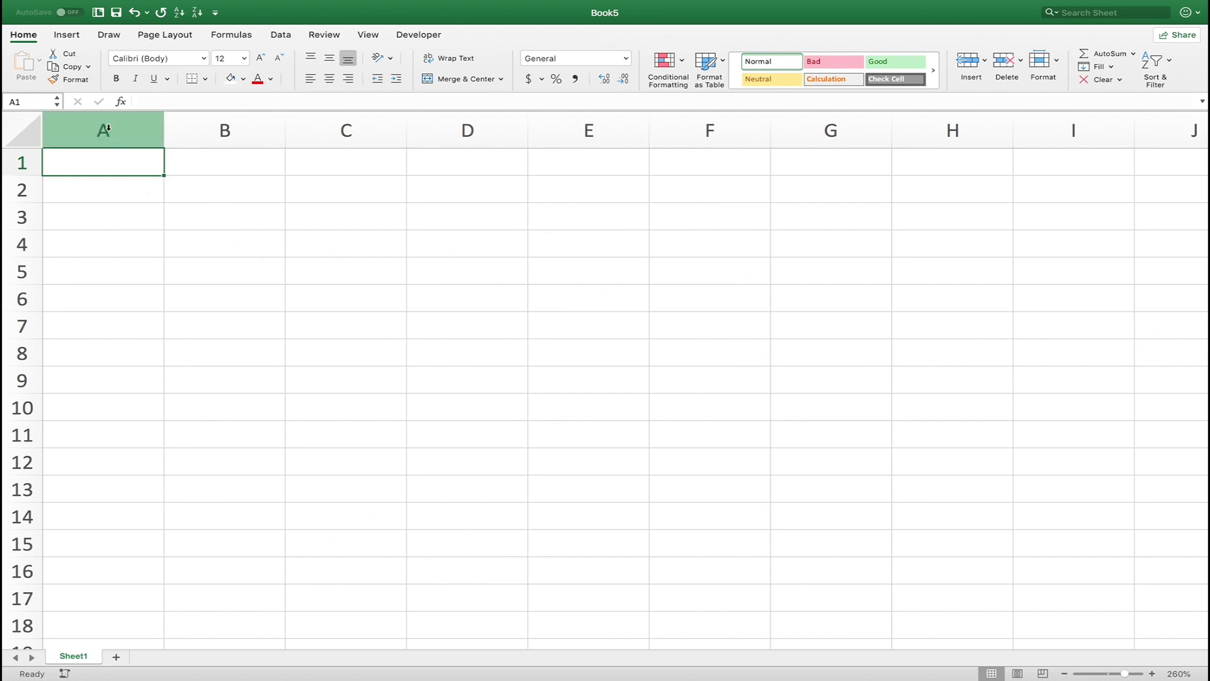
click(170, 123)
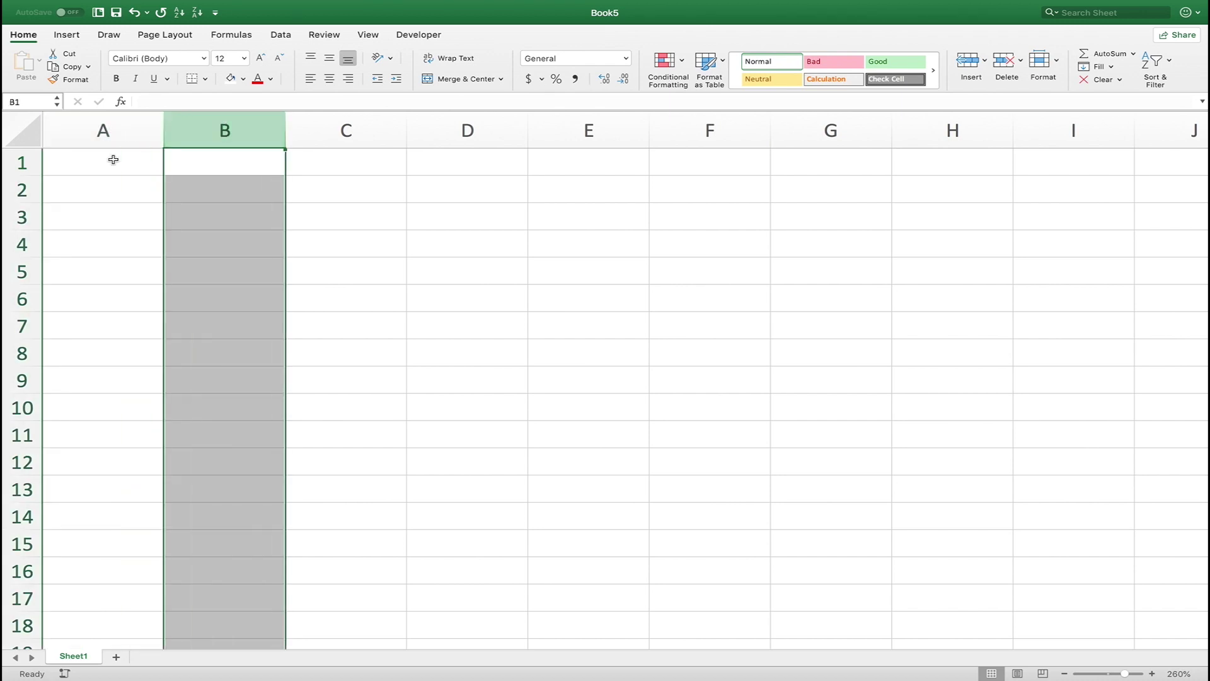
click(21, 165)
click(20, 189)
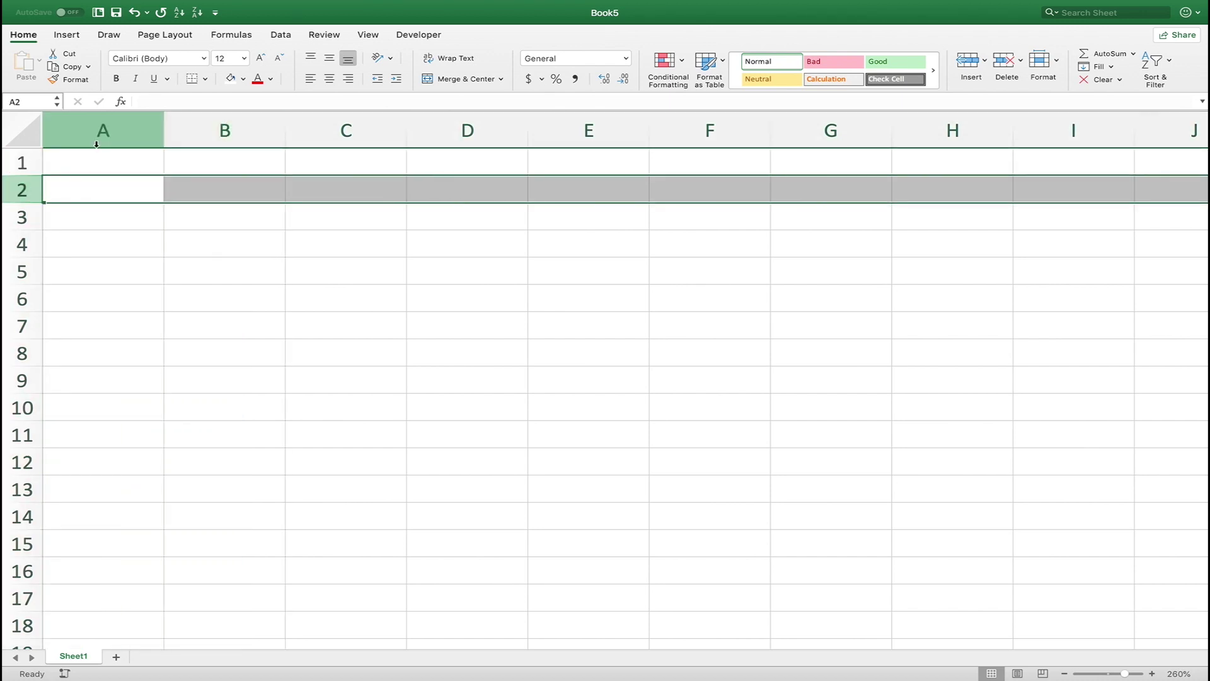
Select columns A, B, C and D in turn, then rows 1 and 2.
click(100, 133)
click(180, 129)
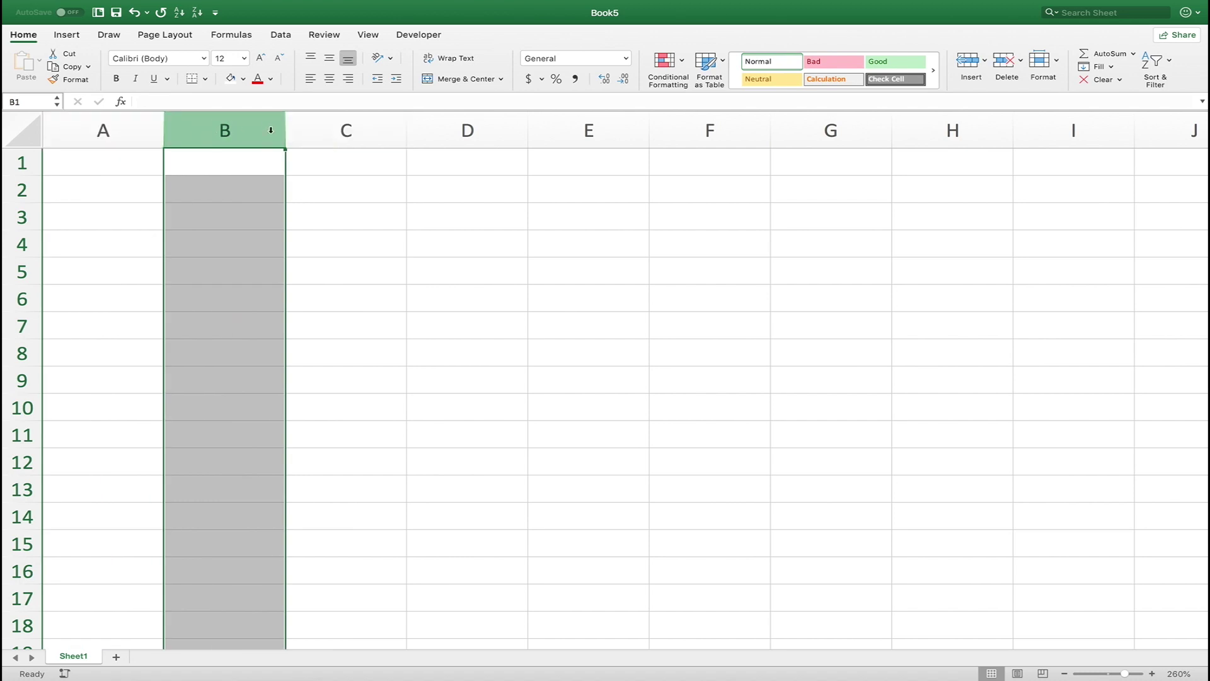
click(344, 131)
click(494, 126)
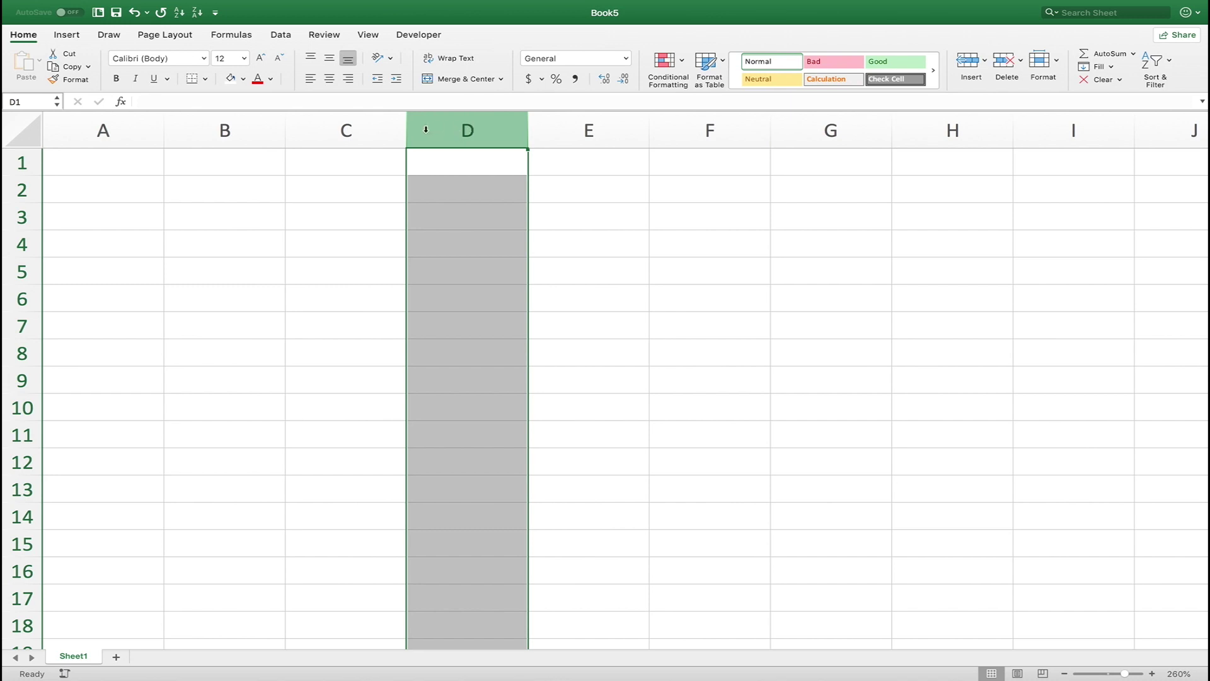
scroll(464, 322, down, 12)
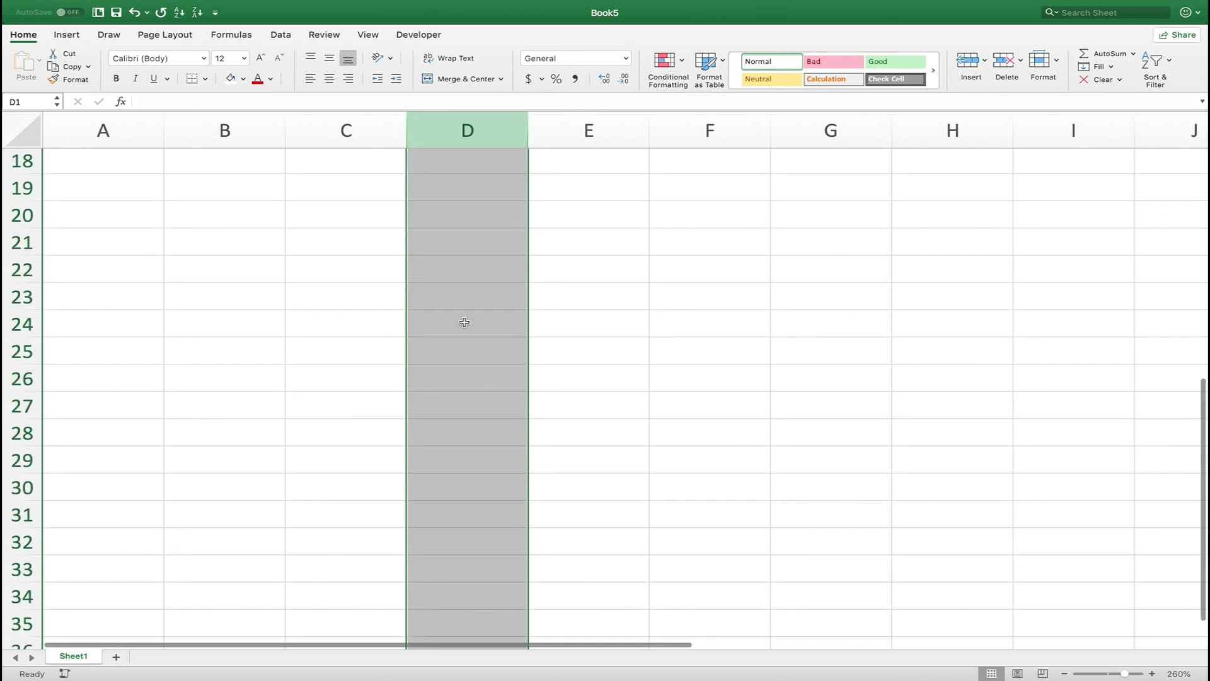
scroll(464, 321, up, 12)
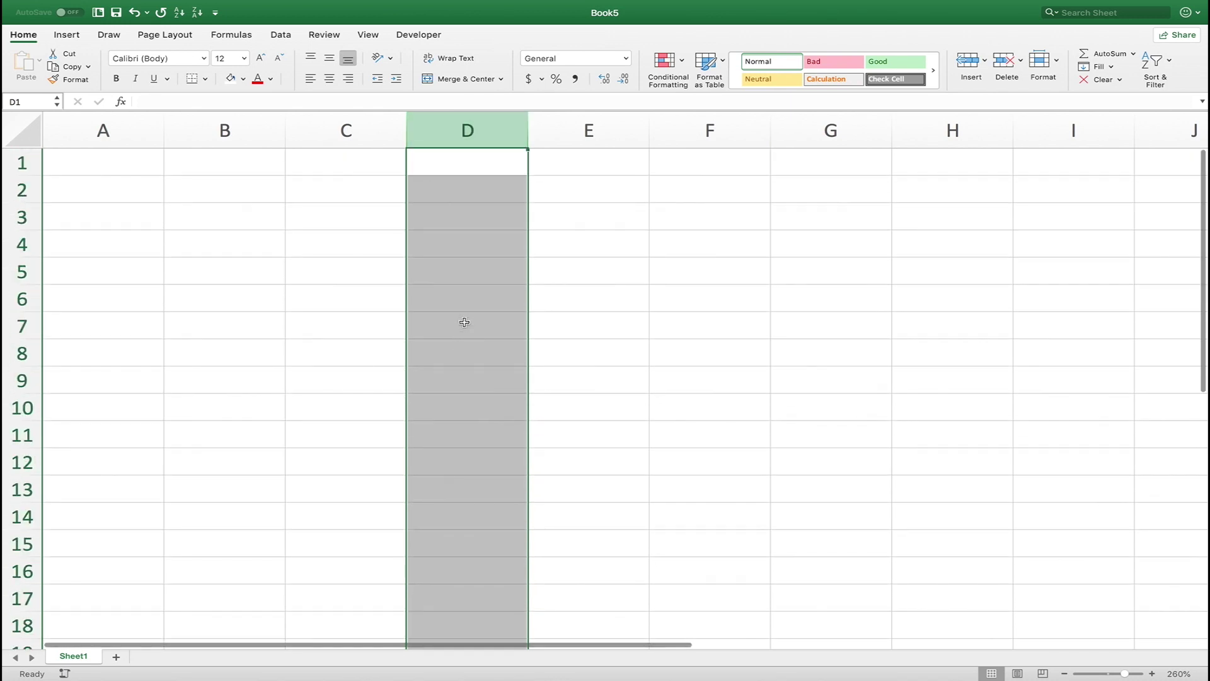
click(320, 132)
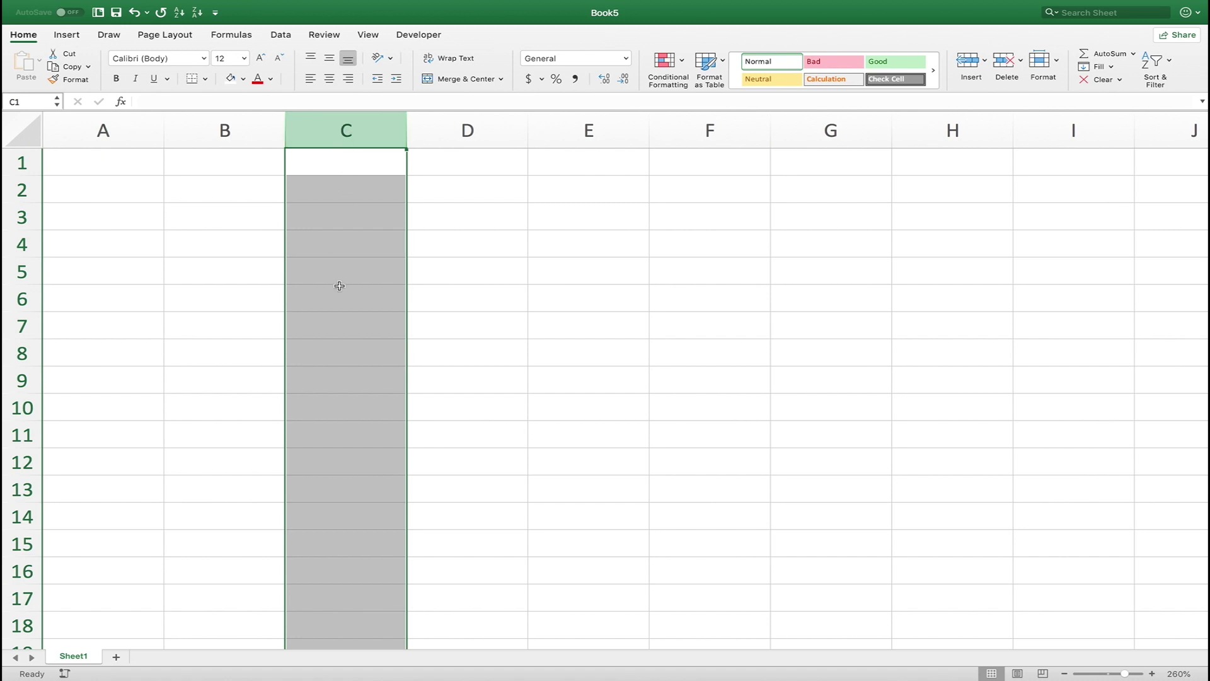
click(24, 163)
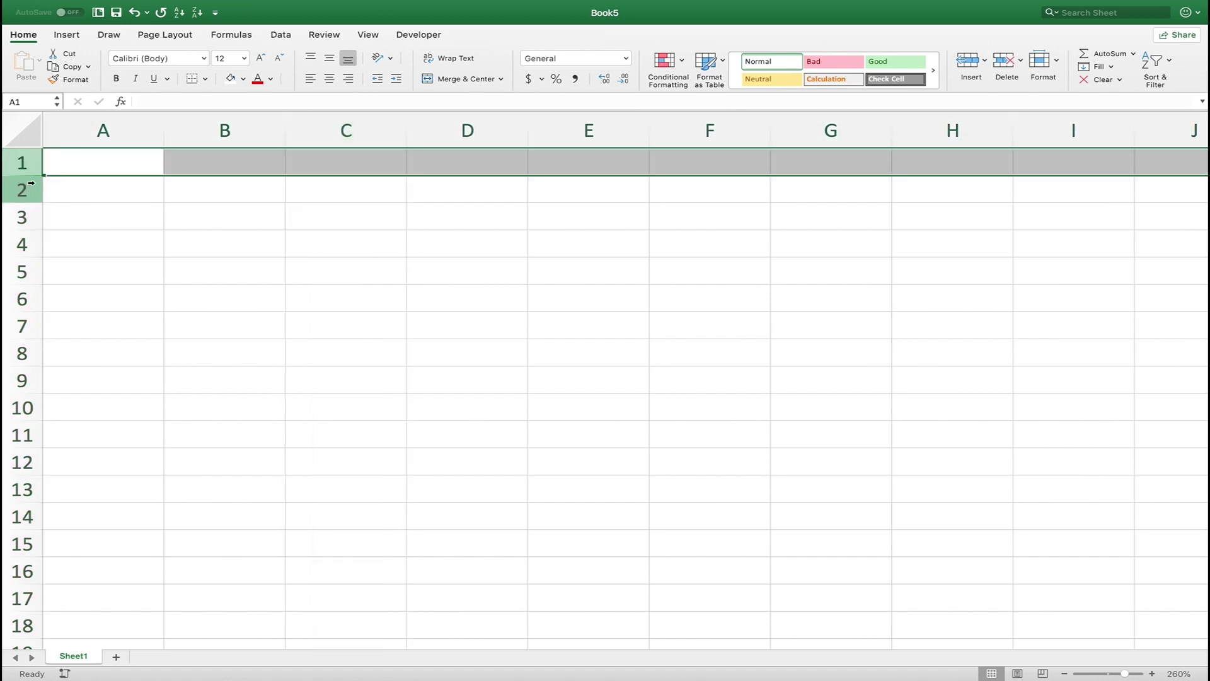
click(23, 190)
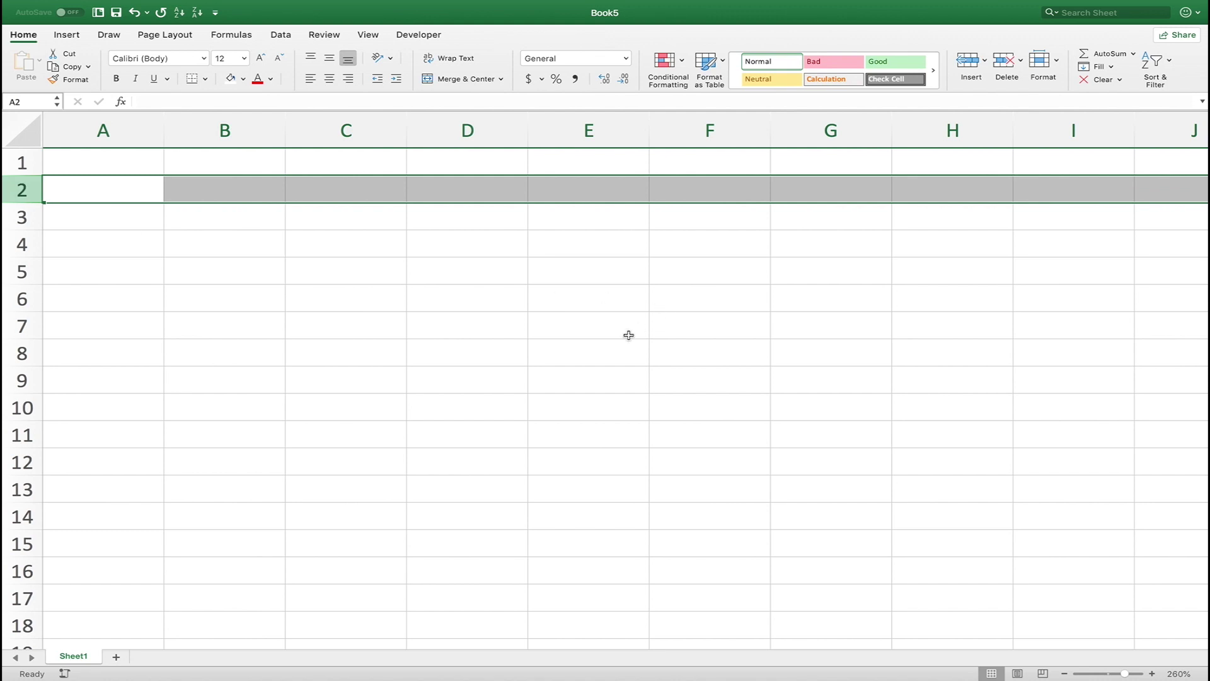
Select rows 3 and 4 and make D4 the active cell.
scroll(627, 336, right, 4)
scroll(628, 335, right, 6)
scroll(628, 335, left, 8)
click(22, 217)
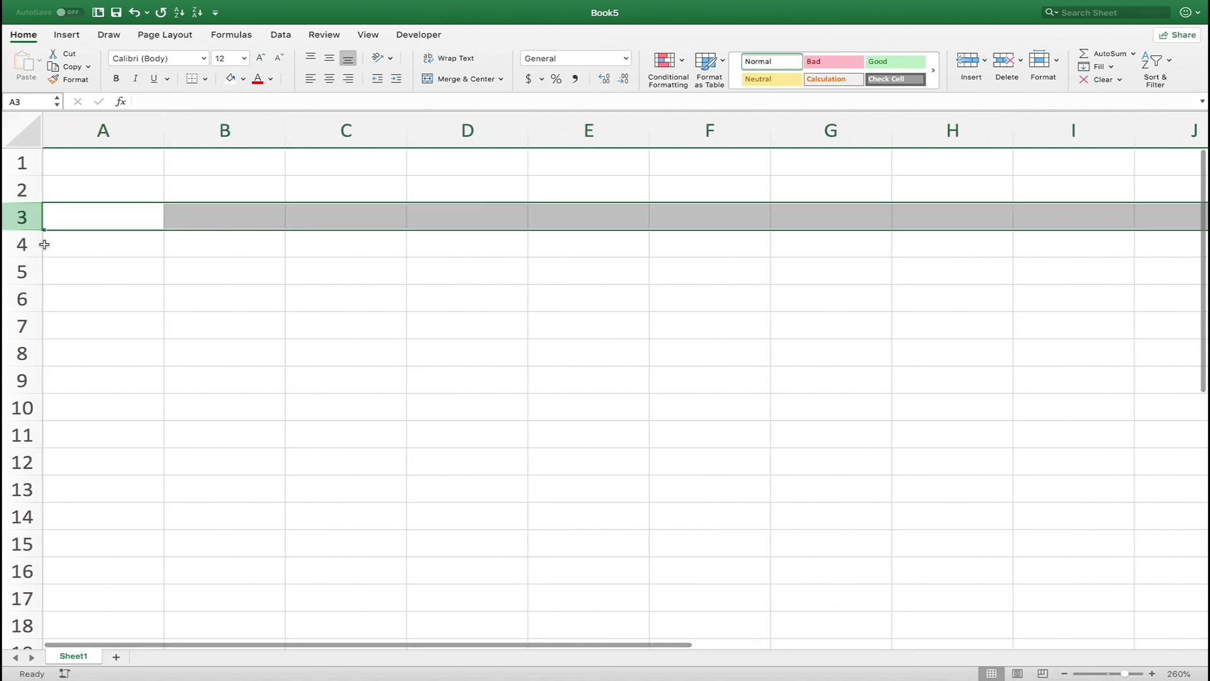
click(24, 245)
click(489, 251)
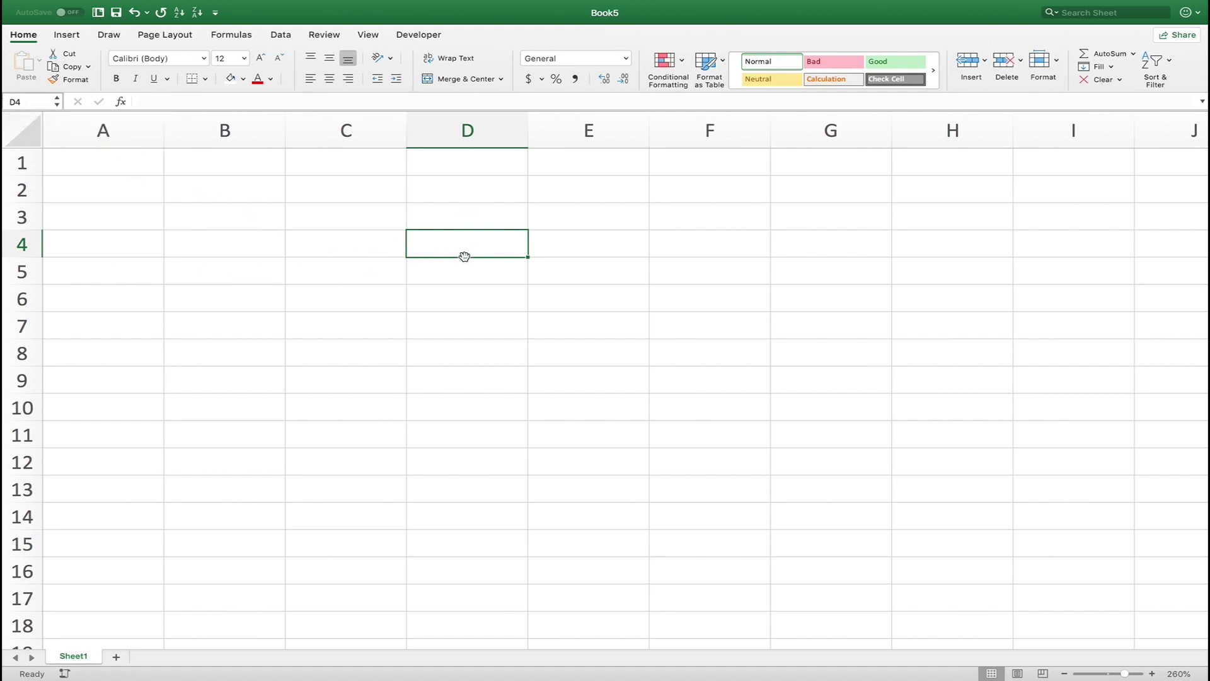
click(869, 275)
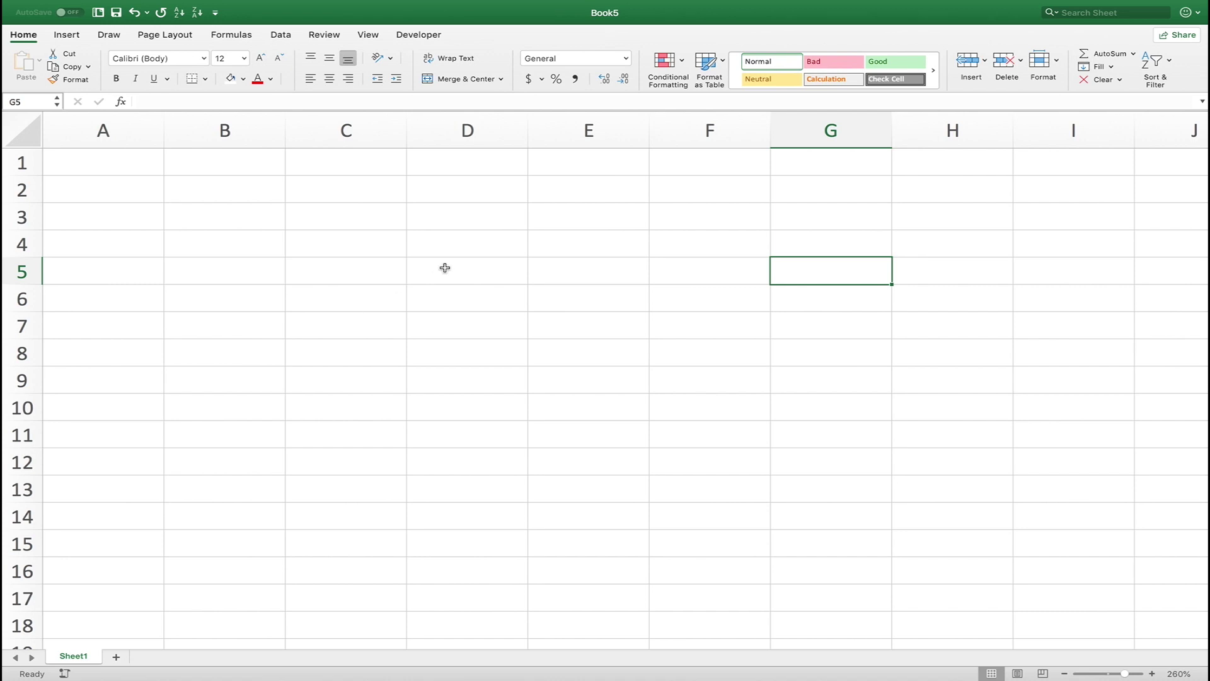
click(317, 272)
click(476, 276)
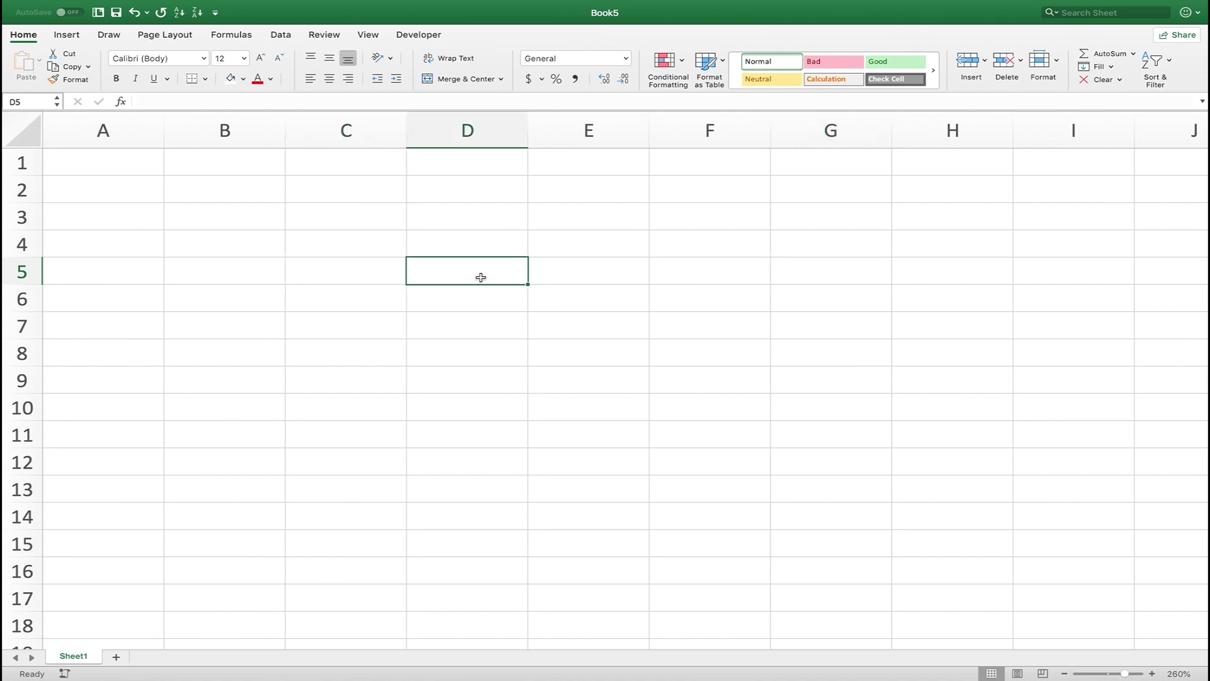
click(598, 289)
click(938, 346)
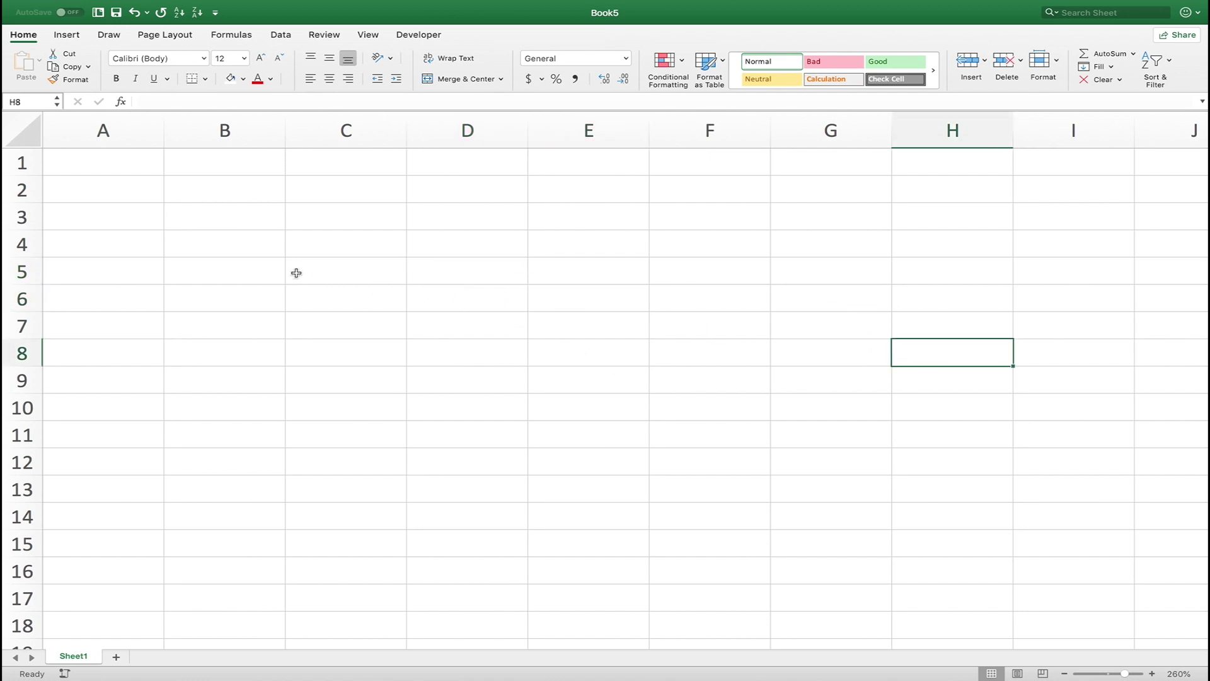
click(225, 263)
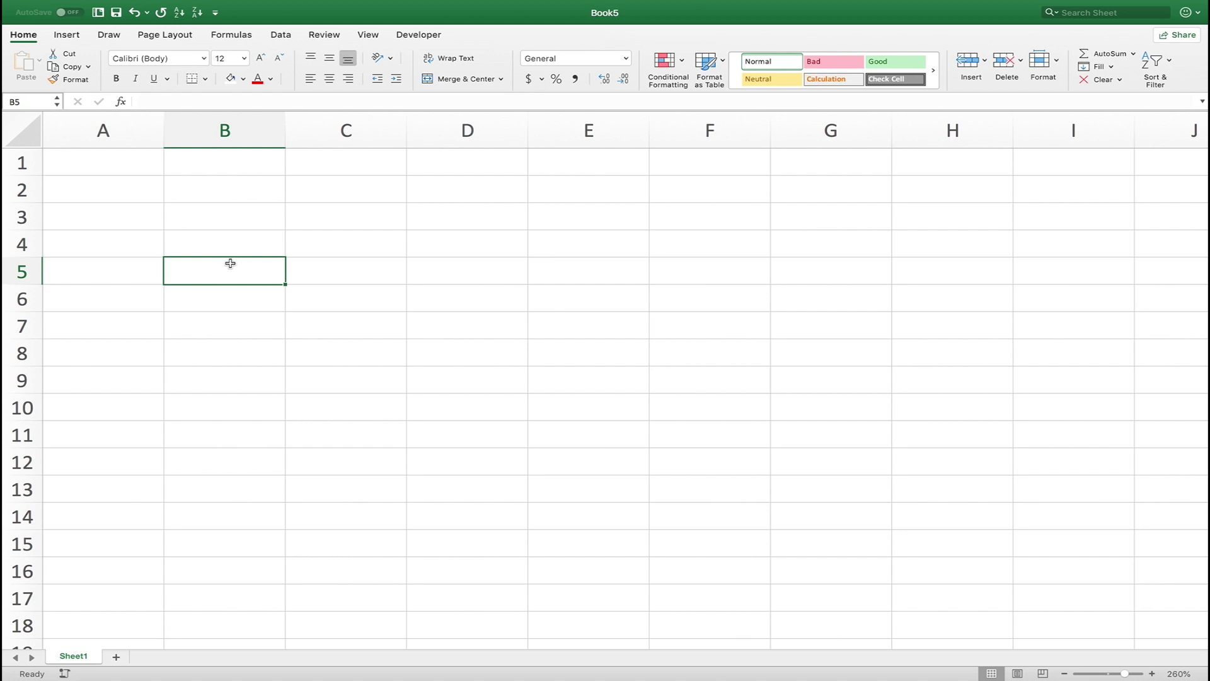
click(114, 166)
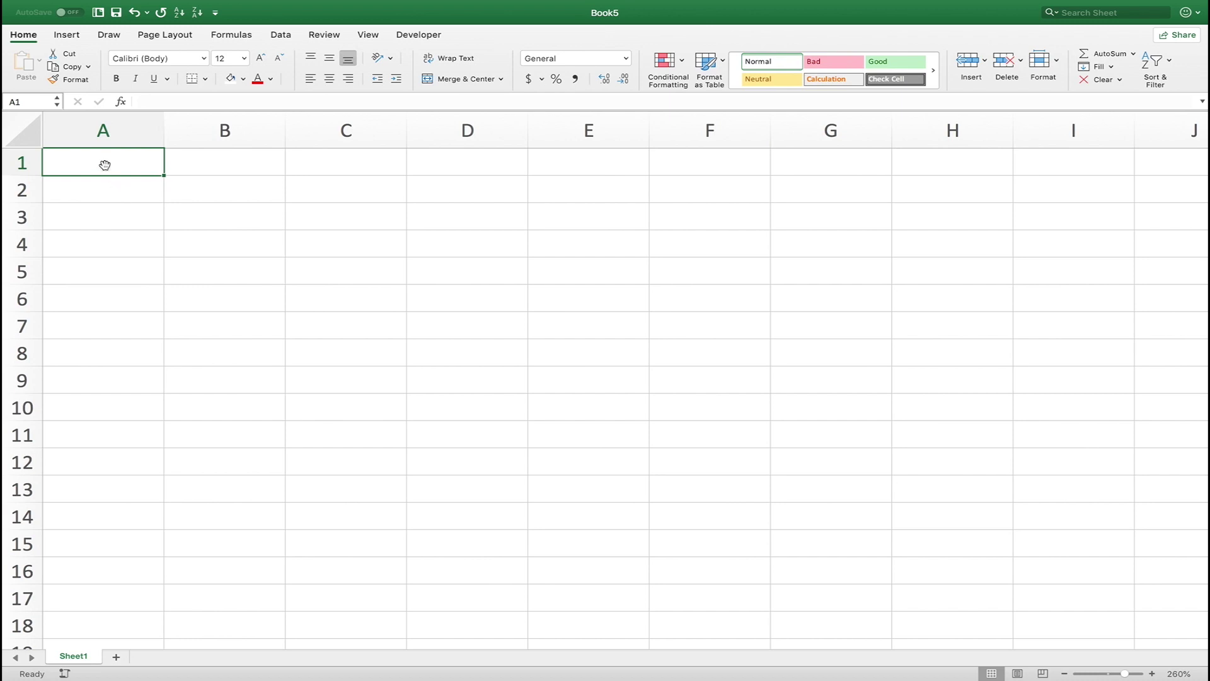
text(typing)
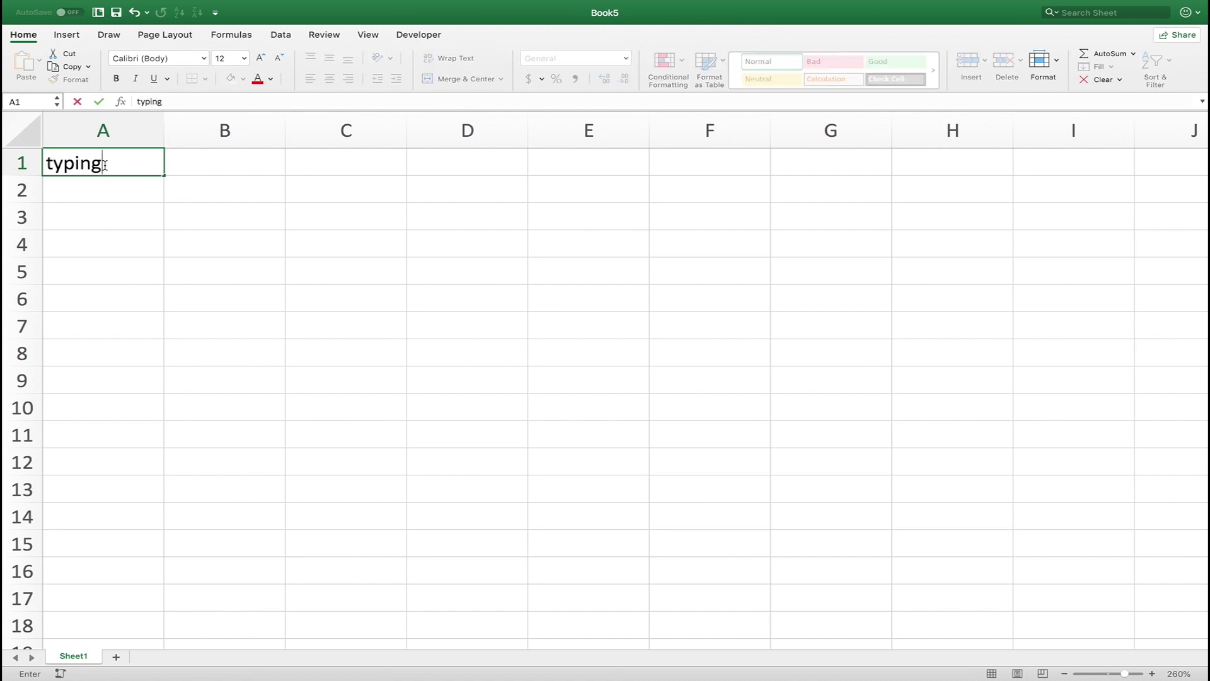
key(Return)
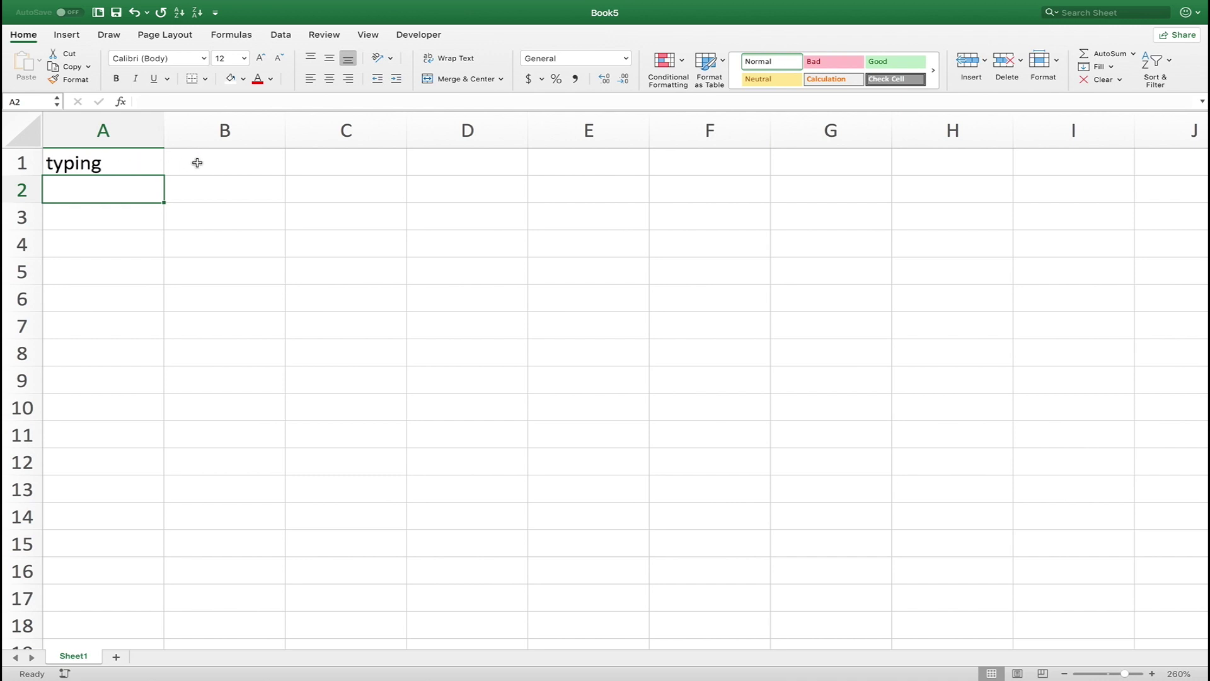
click(218, 165)
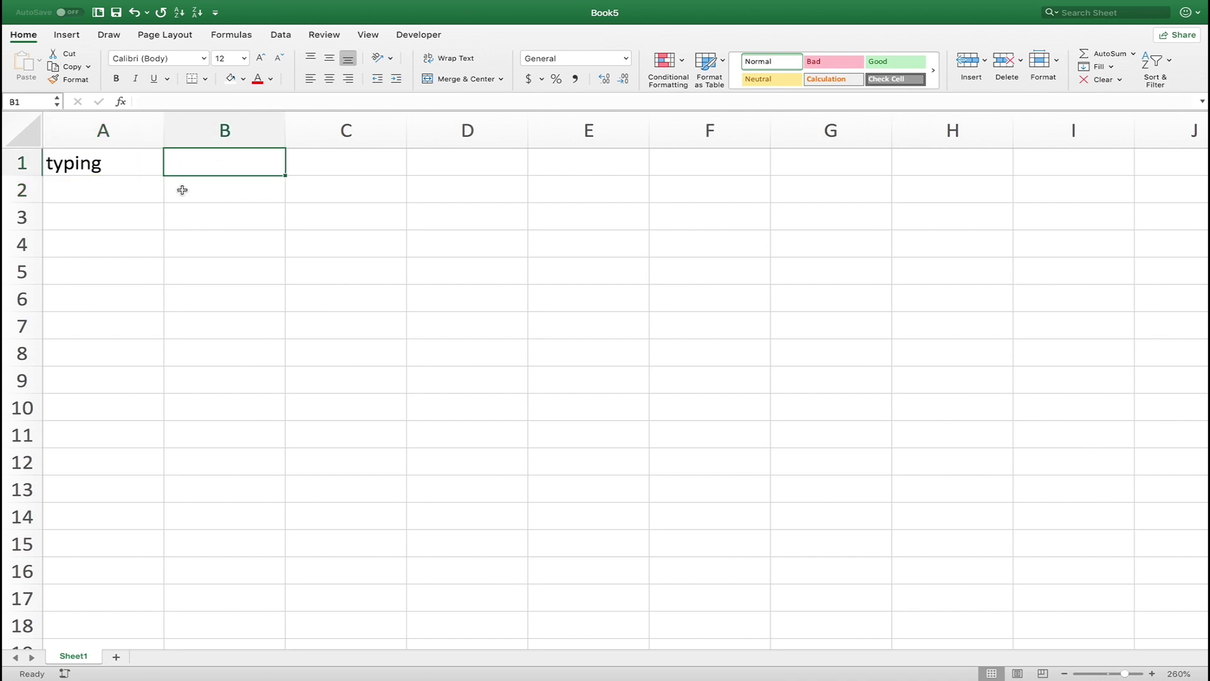
click(107, 165)
key(Delete)
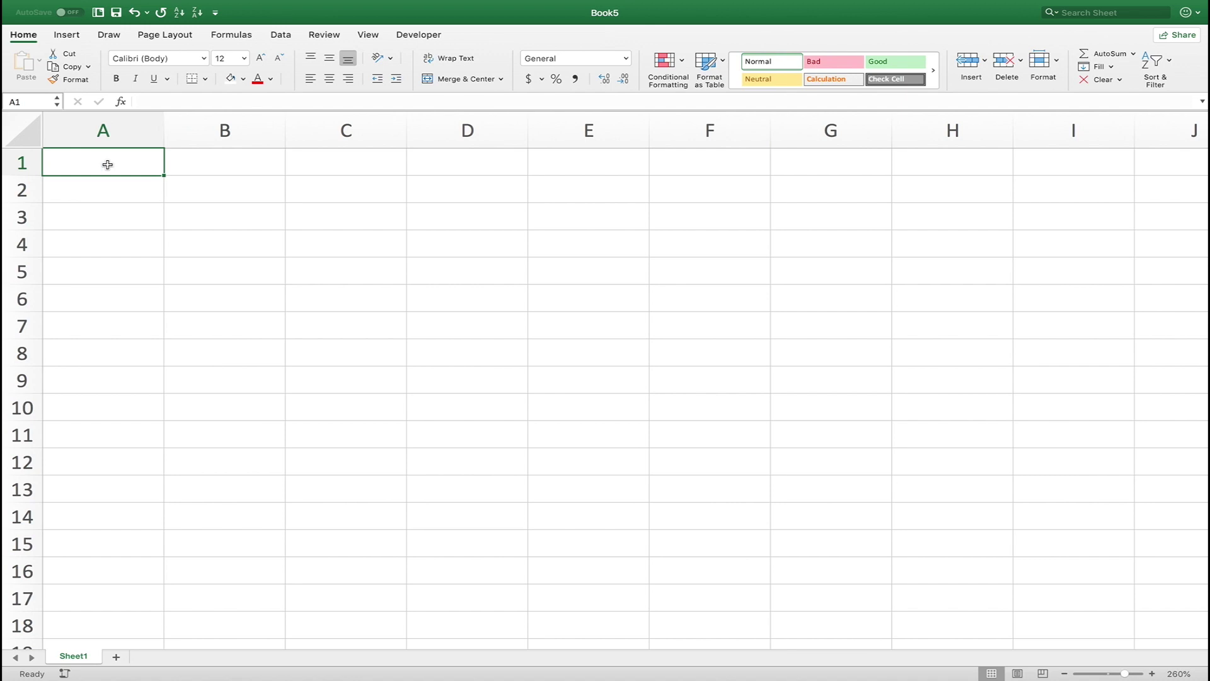
text(typing)
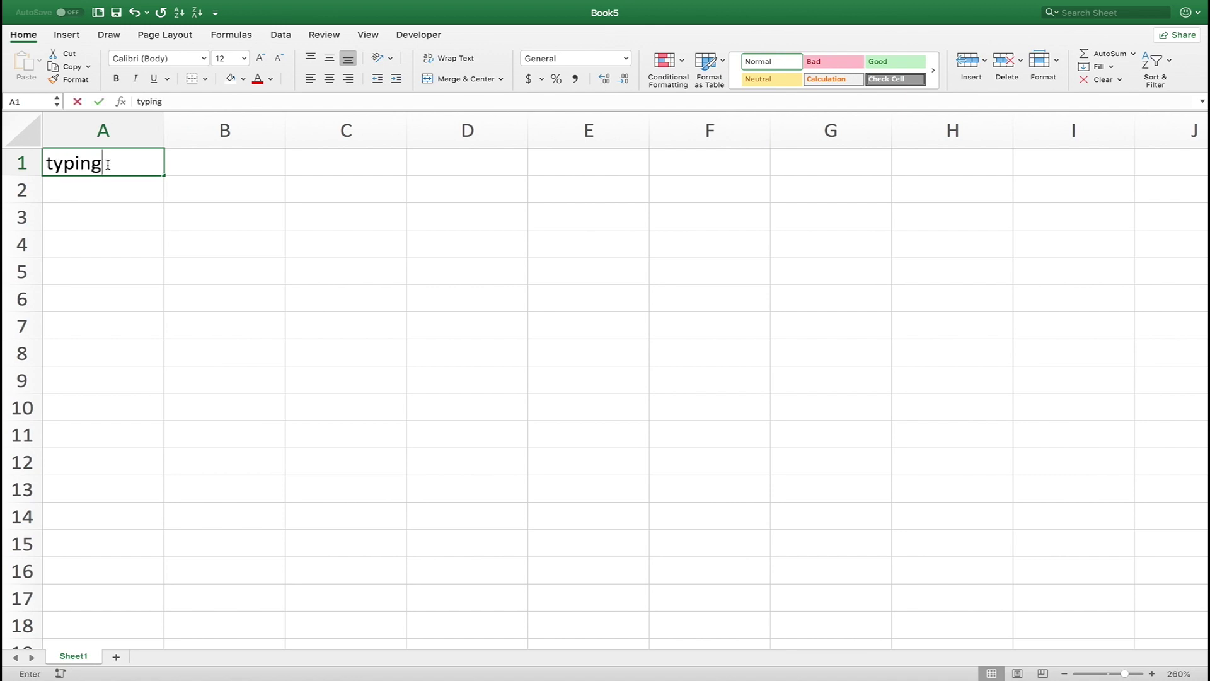
key(Tab)
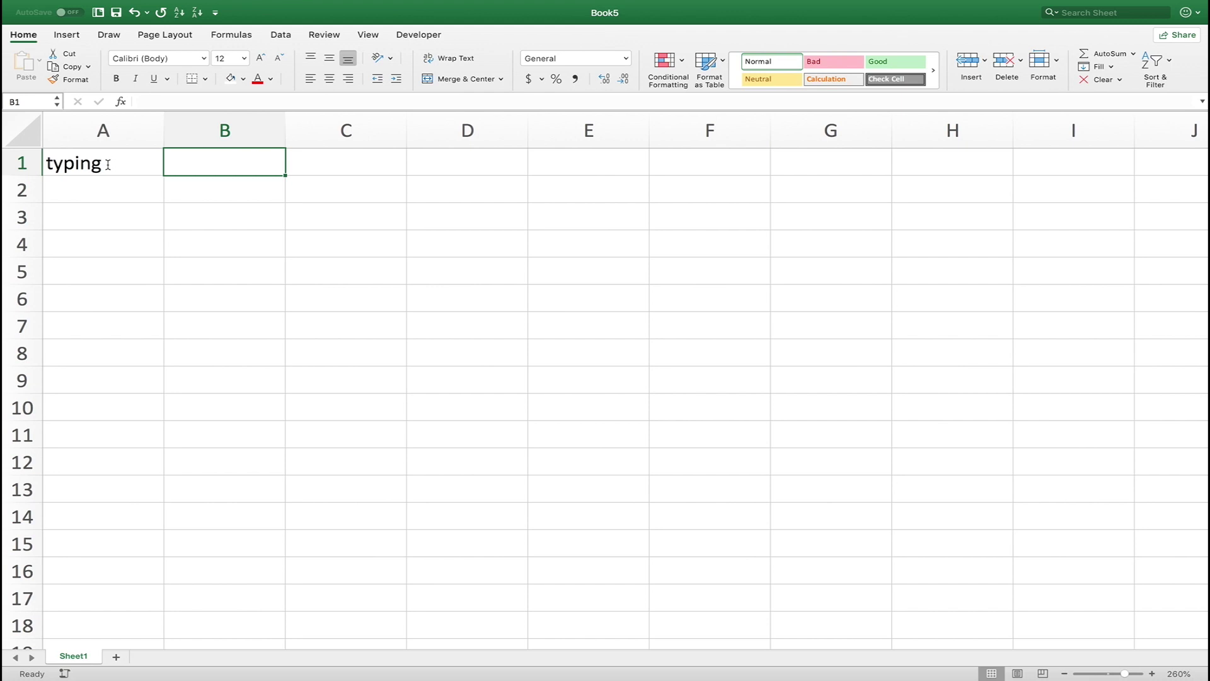
click(107, 166)
key(Return)
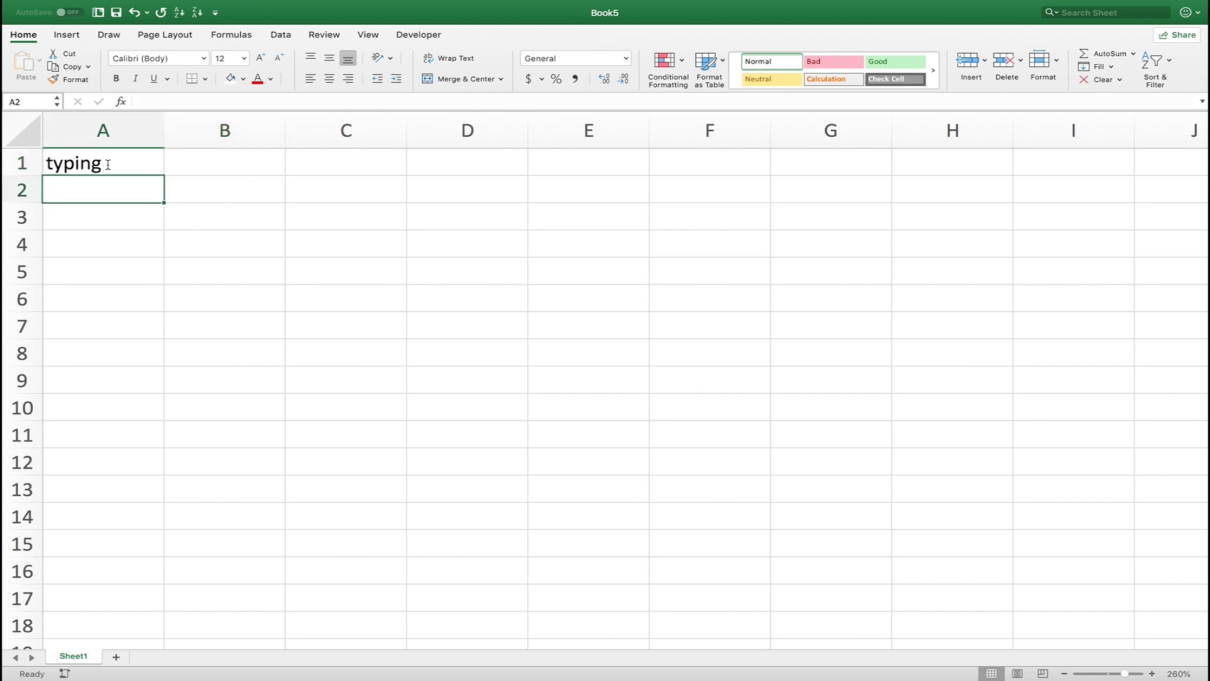
key(Tab)
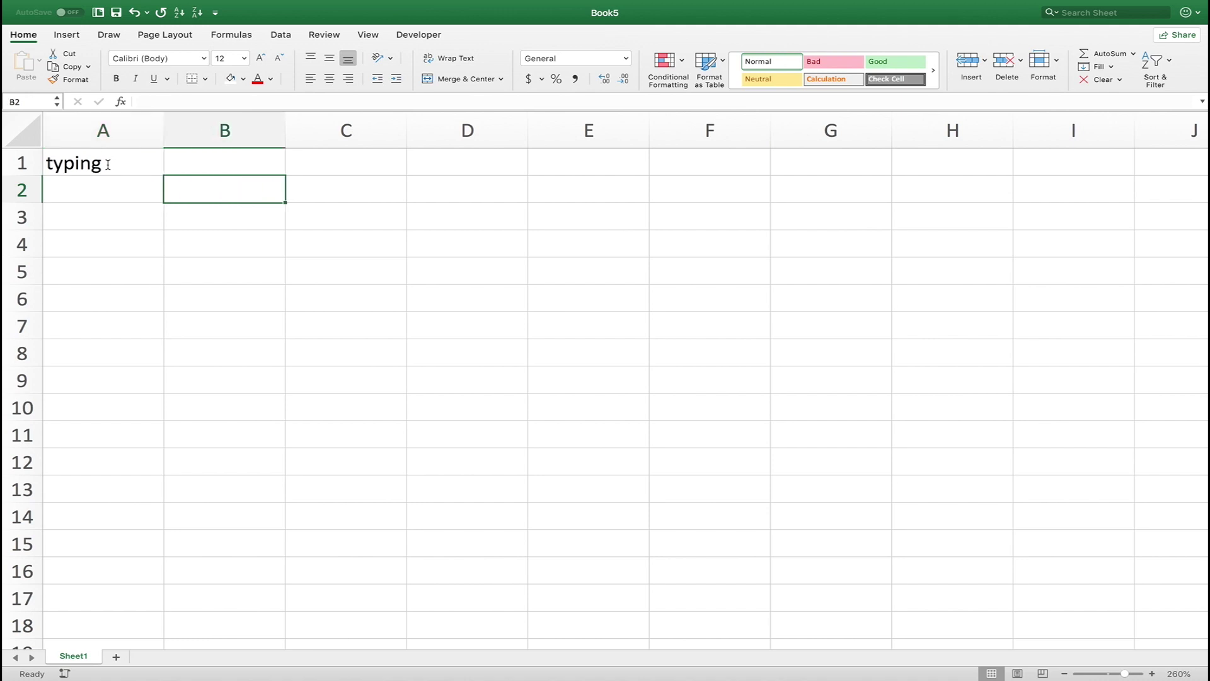
key(Down)
key(Up)
key(Right)
key(Down)
key(Left)
key(Up)
key(Down)
key(Left)
key(Down)
key(Up)
key(Up)
key(Up)
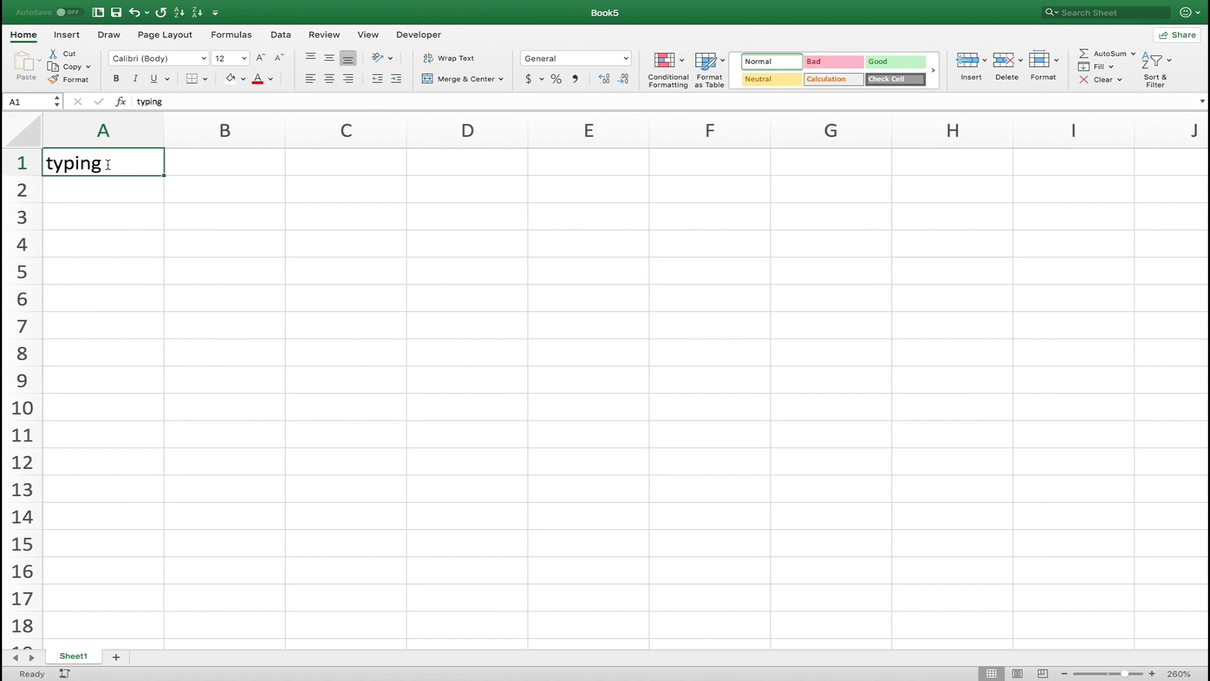
key(Delete)
Enter 'American Footbal Conference' in A1 and confirm B1 and C1 stay empty.
text(American Footbal Conference)
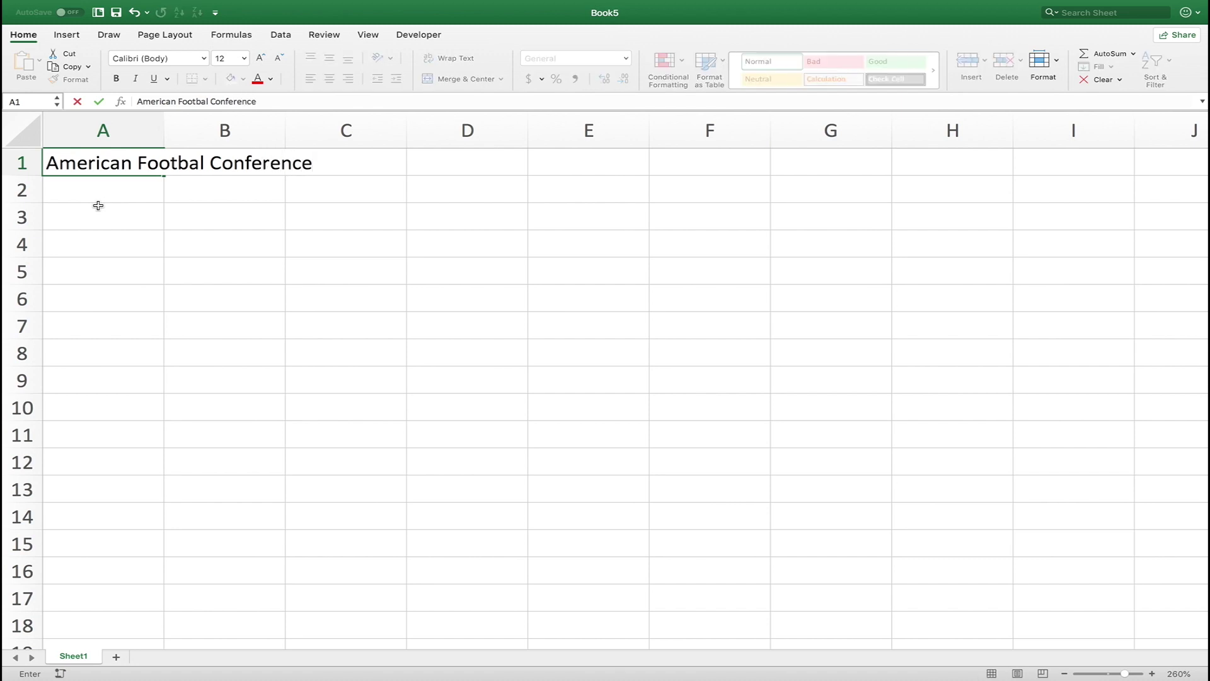
key(Return)
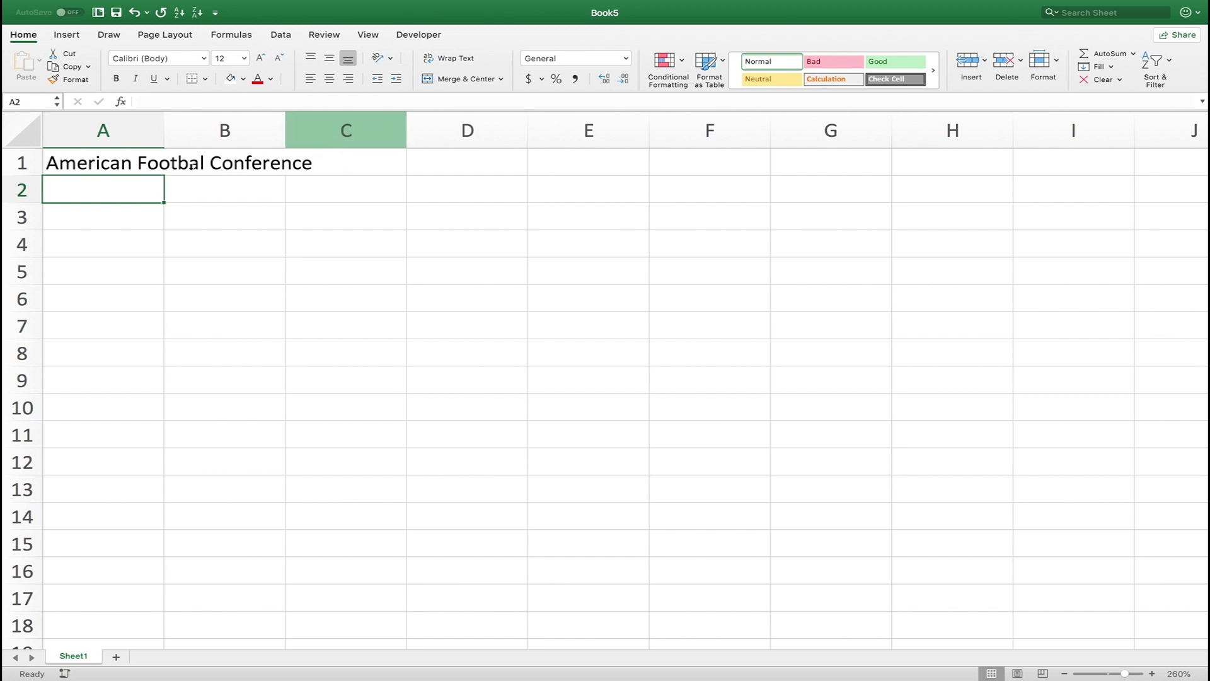
click(100, 162)
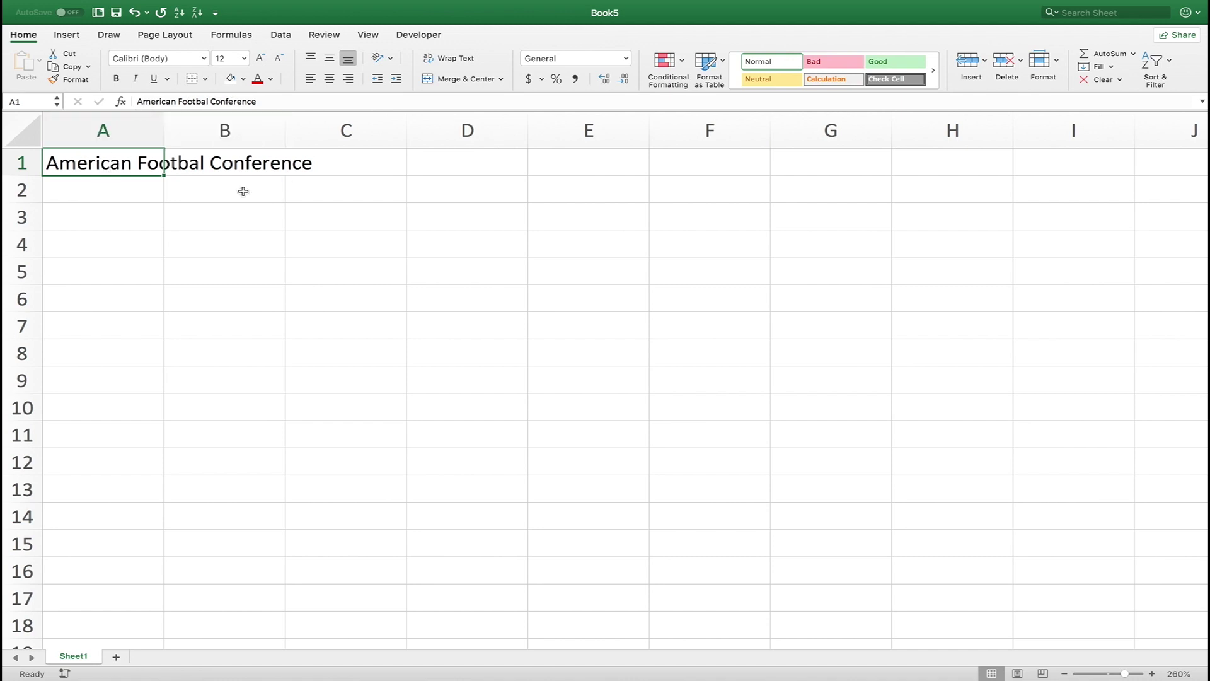
click(216, 167)
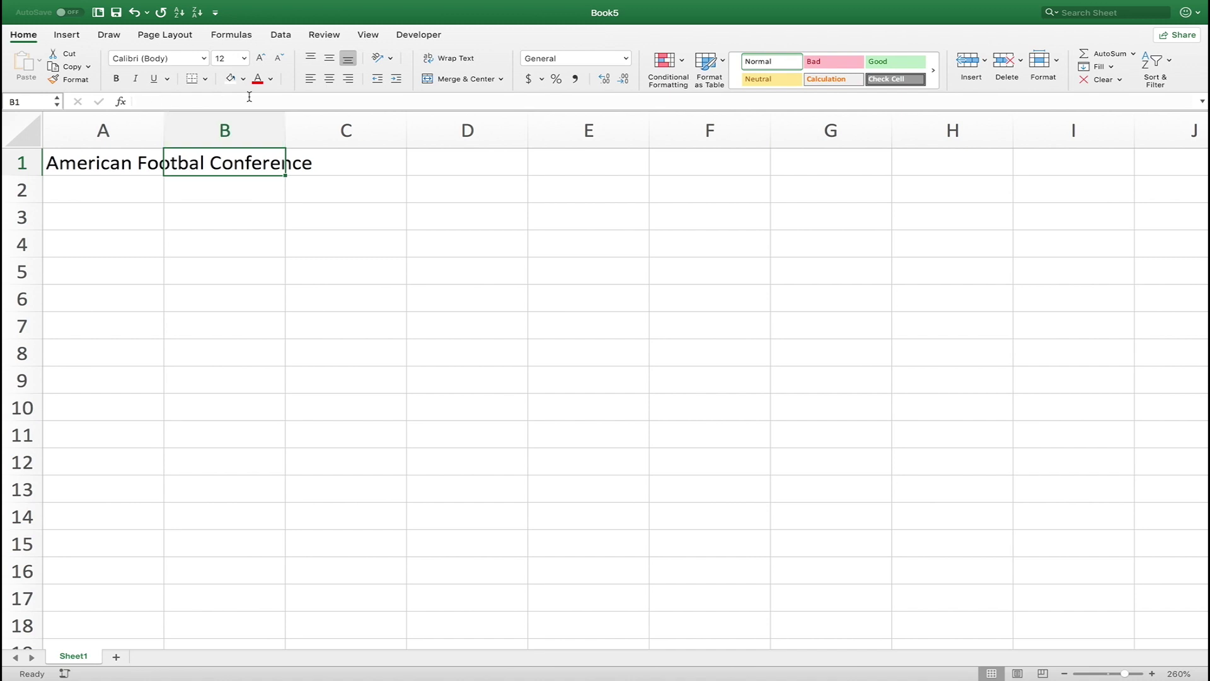
click(98, 164)
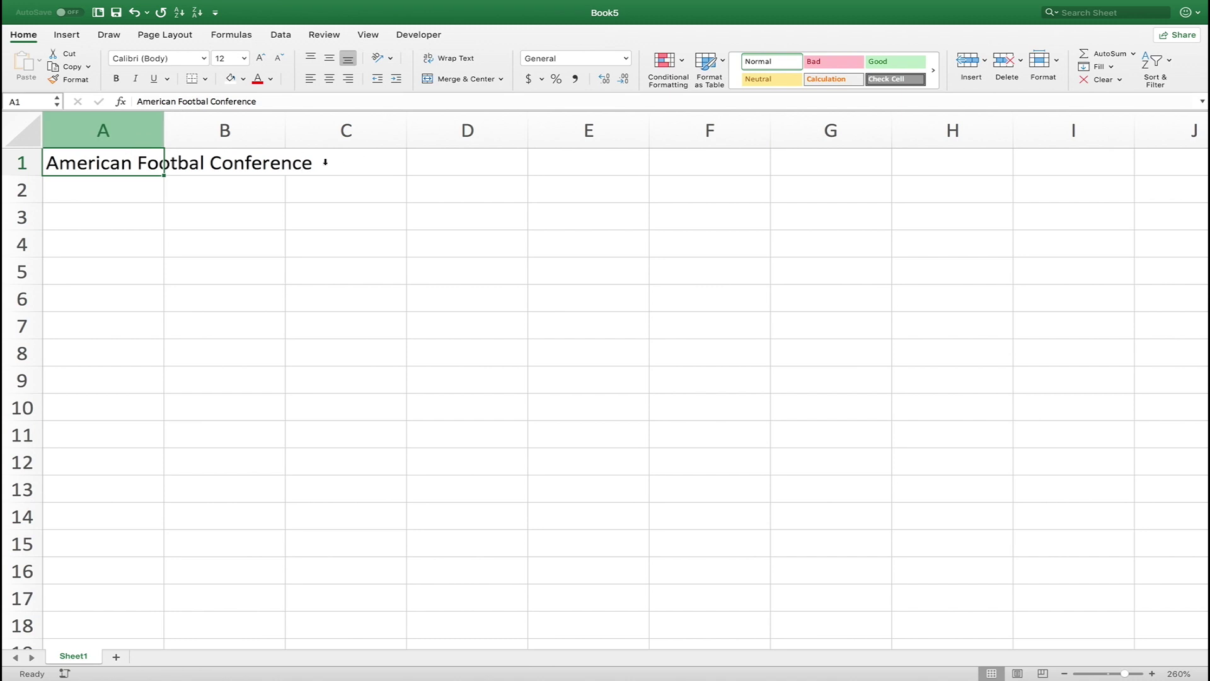
click(328, 163)
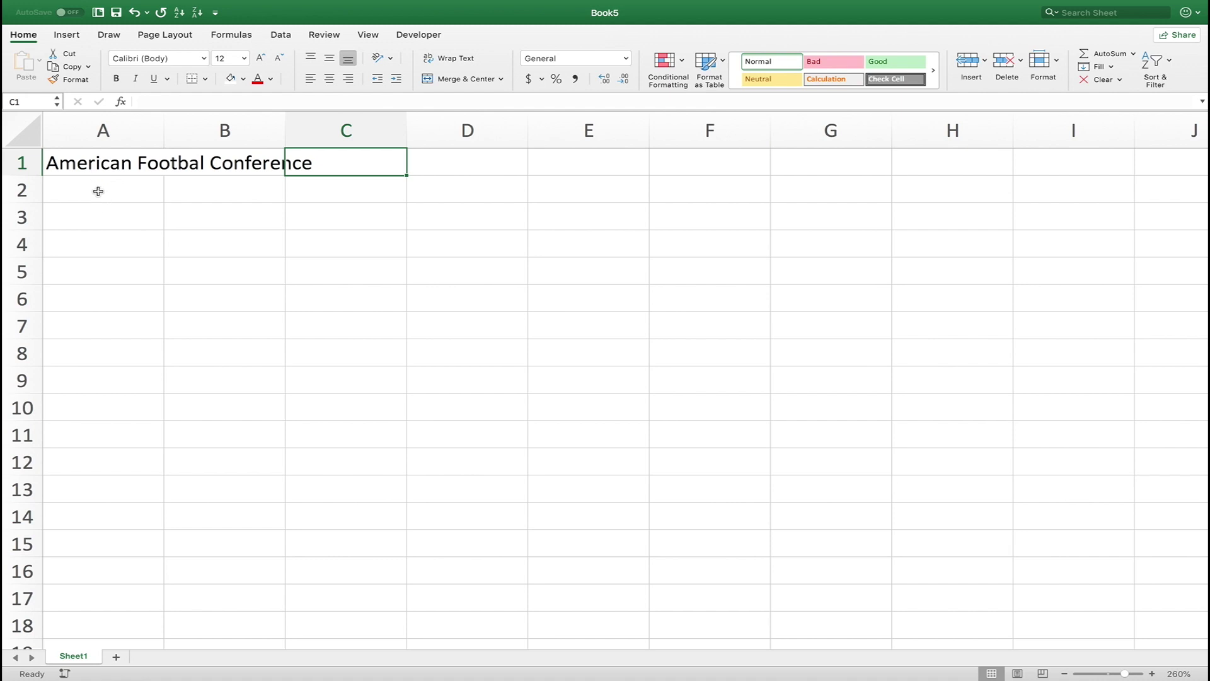
Enter the headers Name, Division, Stadium and Owner in A2 through D2.
click(105, 194)
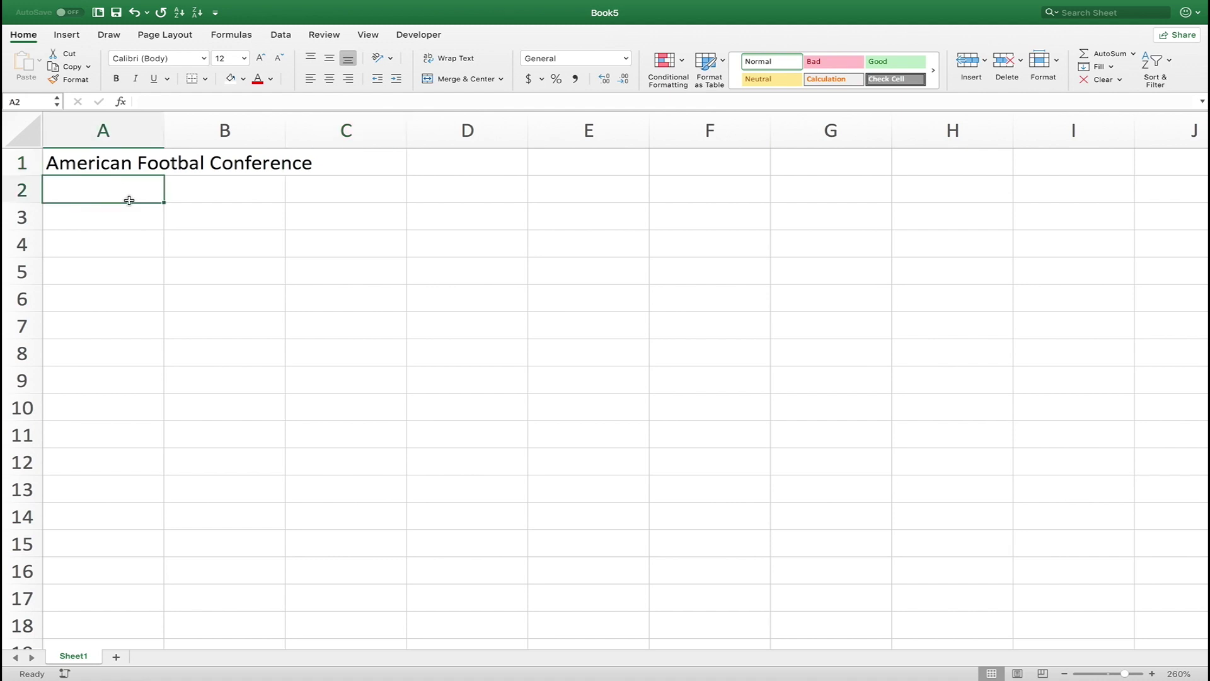
text(Name)
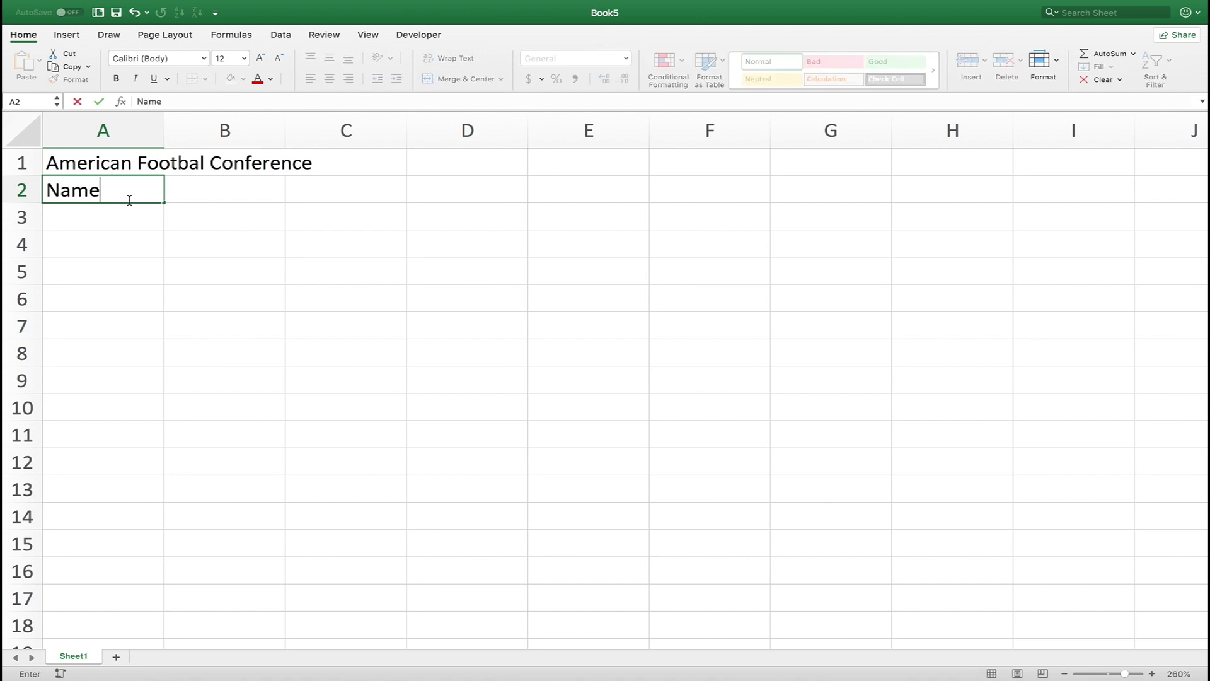
key(Tab)
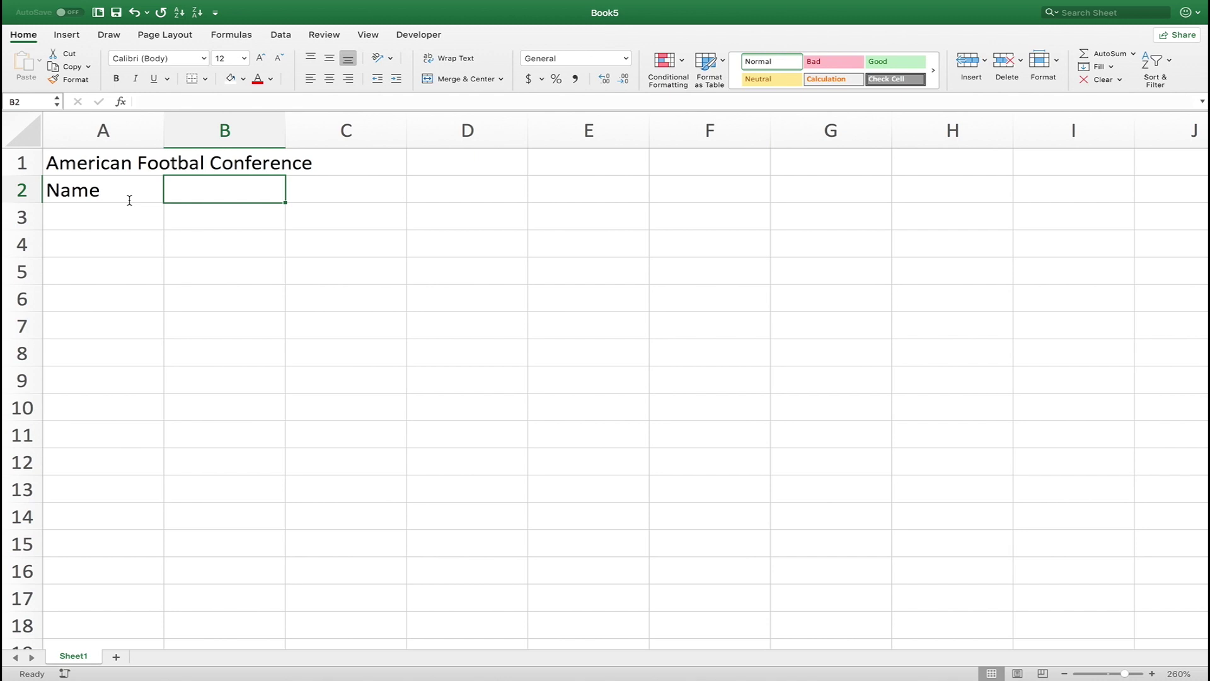
text(Division)
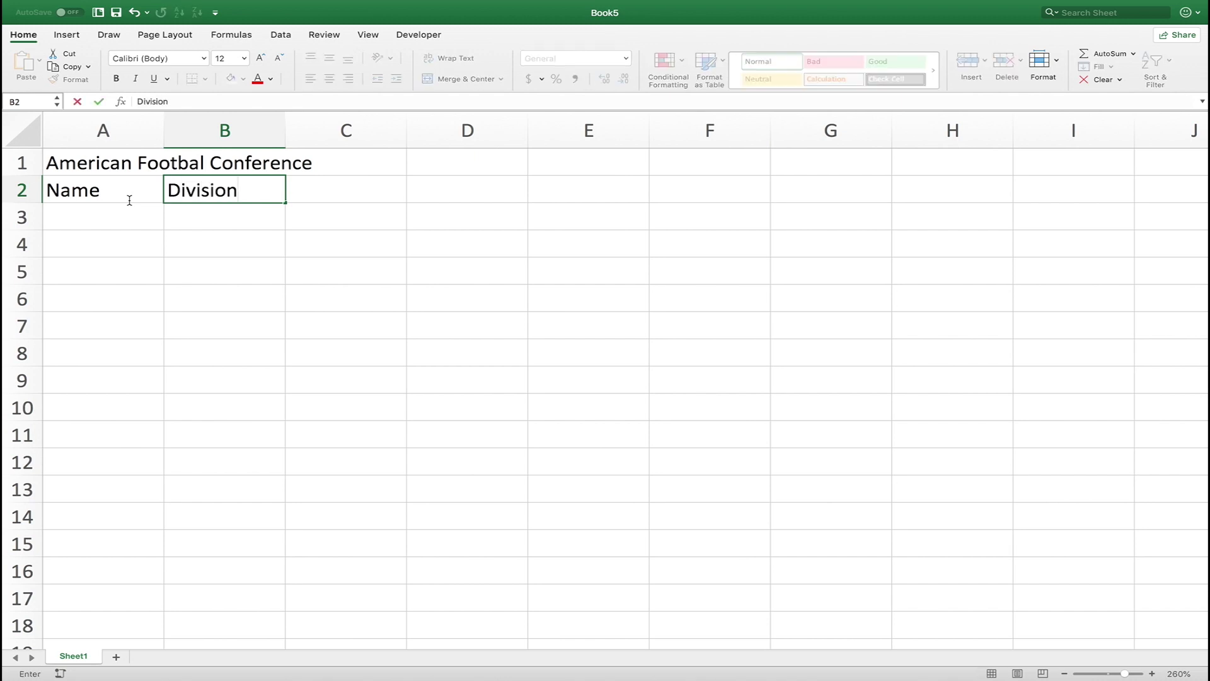
key(Tab)
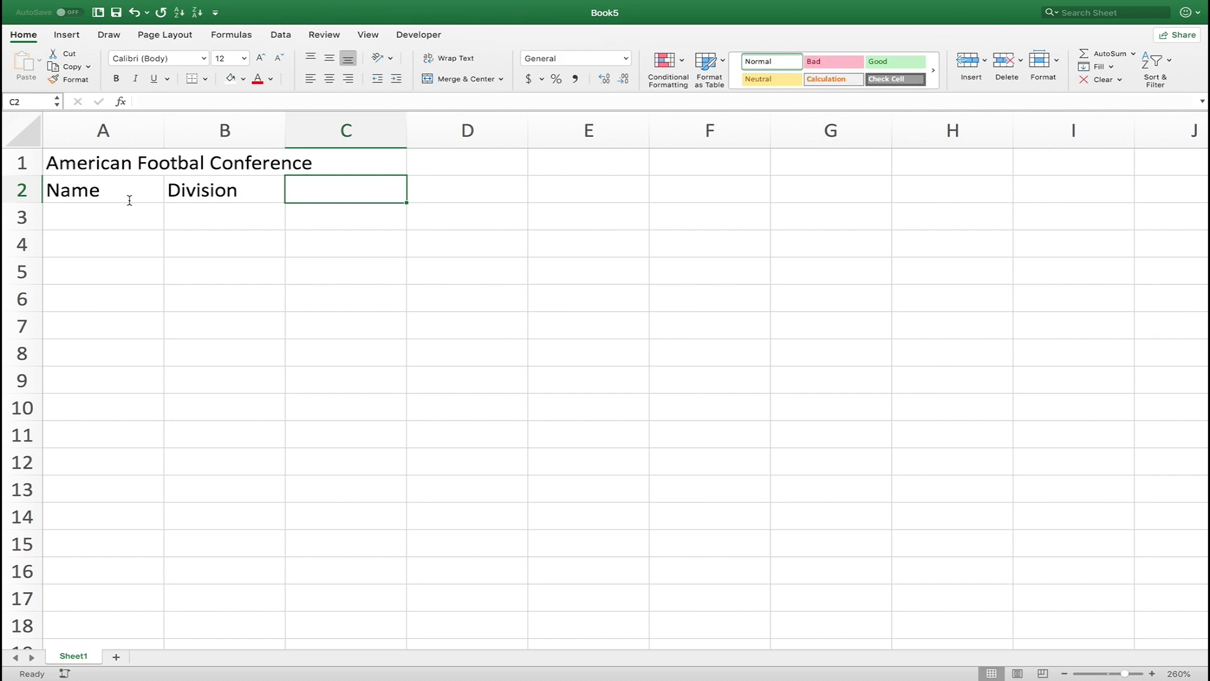
text(Stadium)
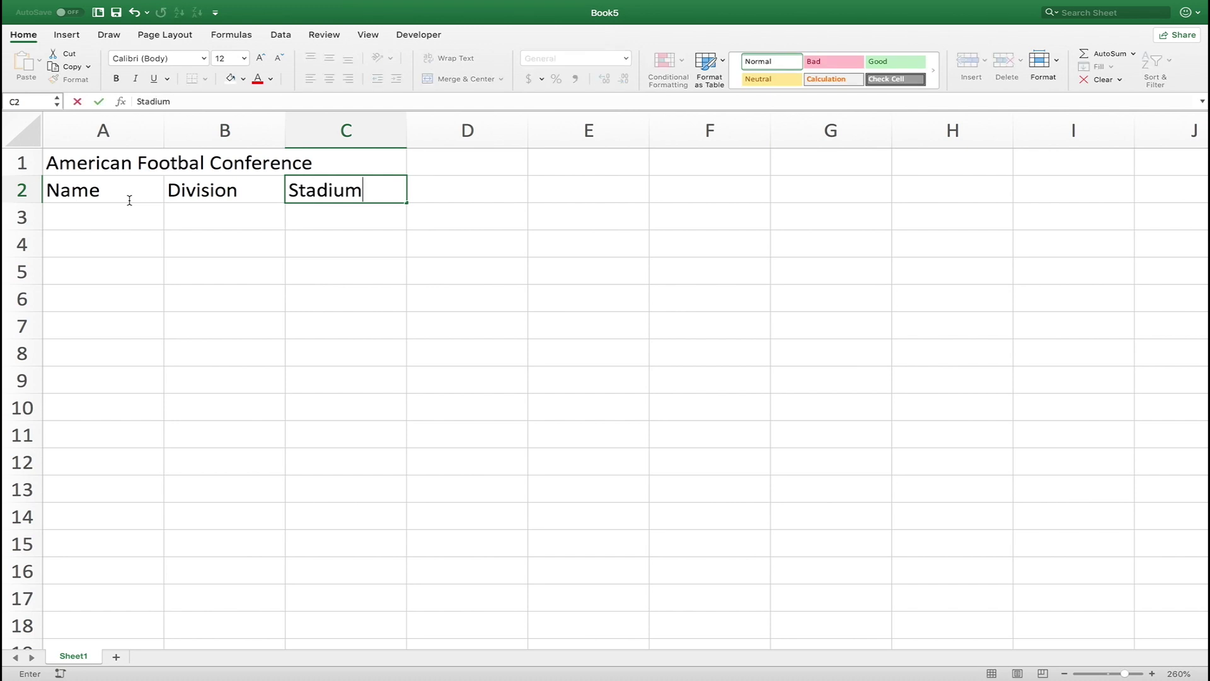
key(Tab)
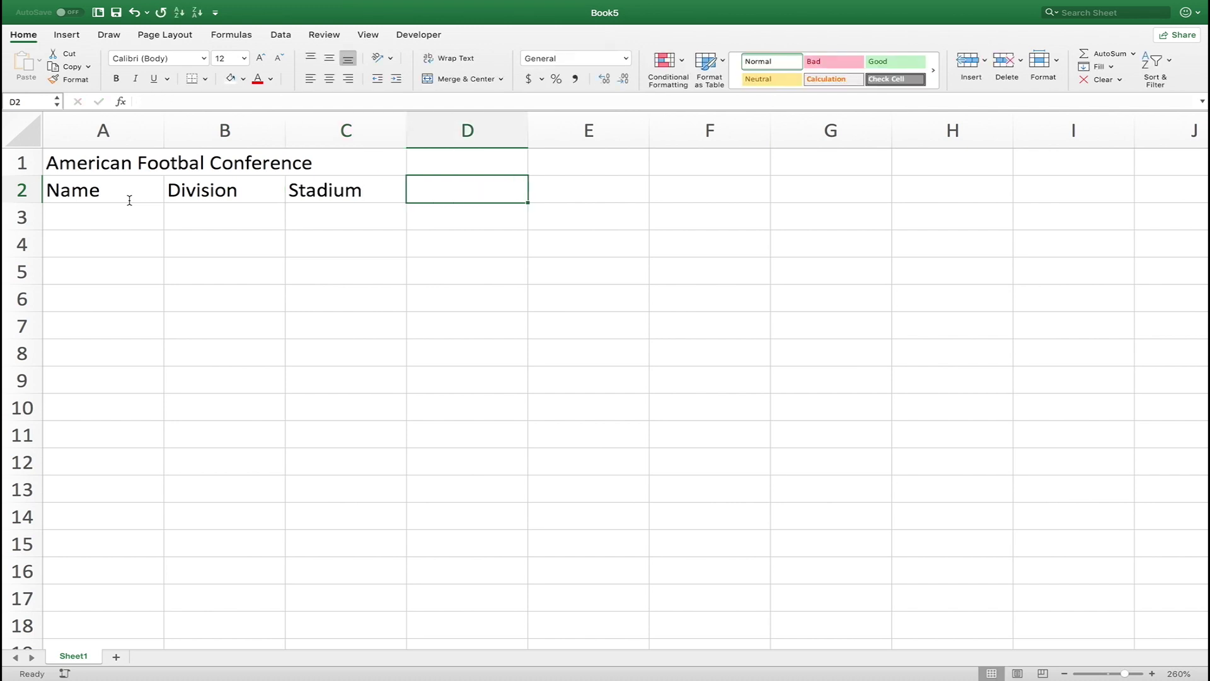
text(Owner)
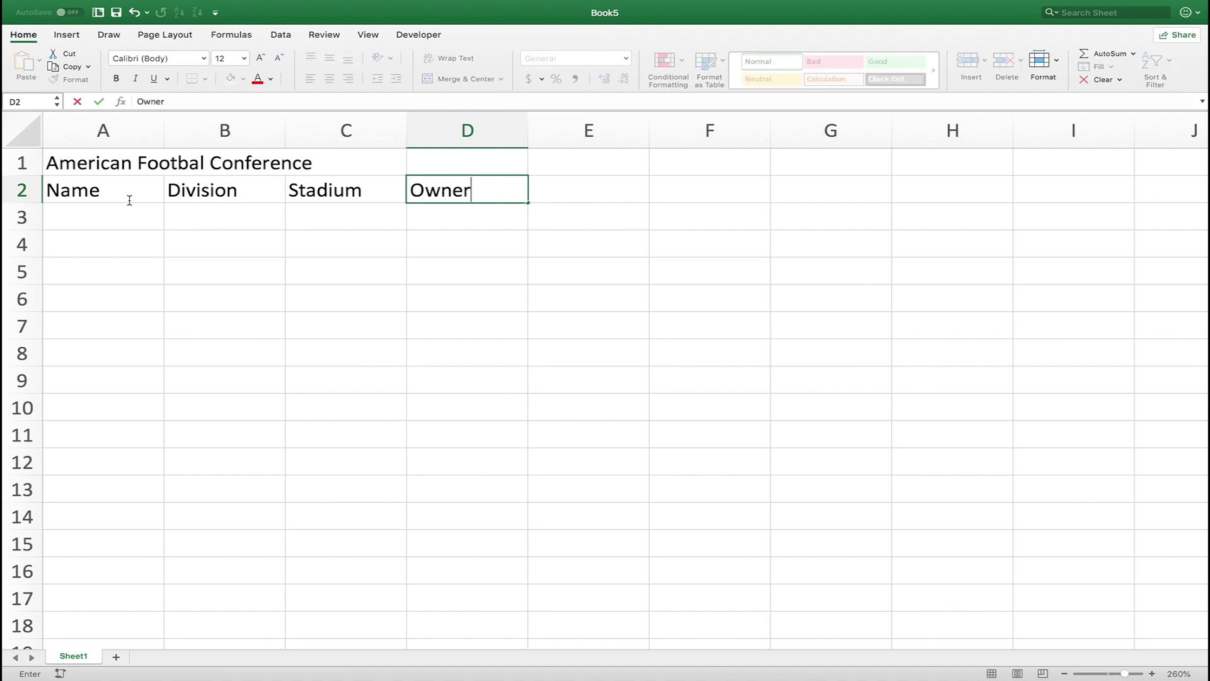
key(Return)
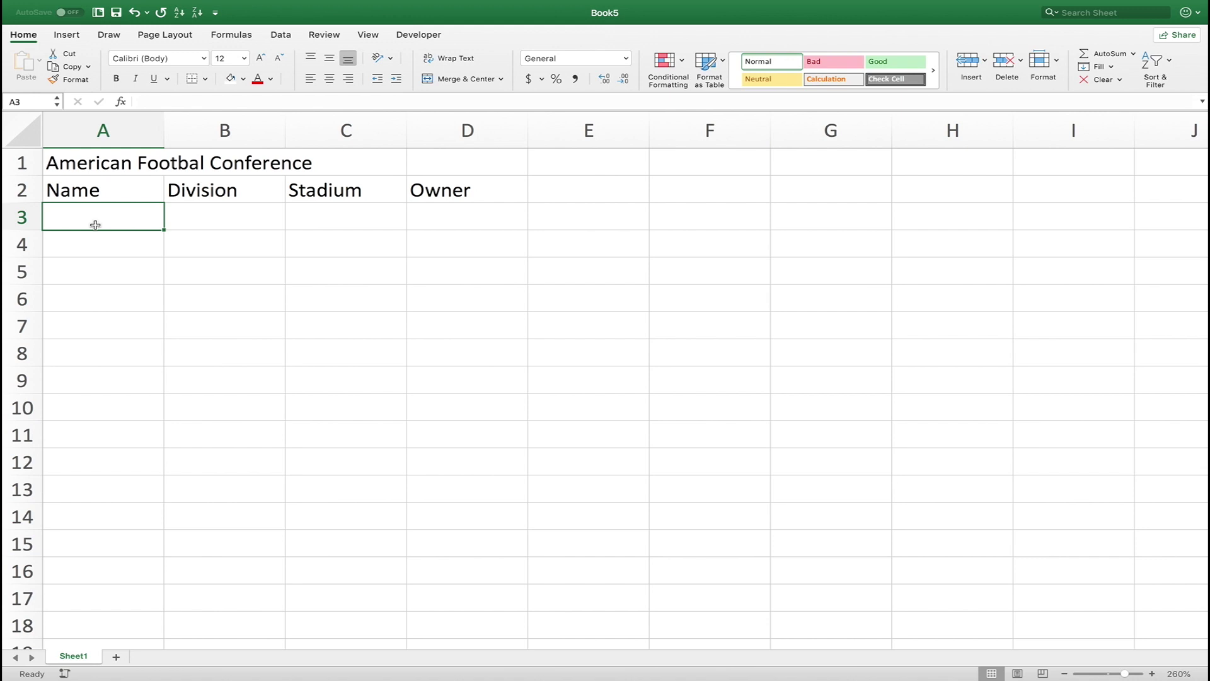
Paste the 16 AFC team rows into A3:D18 and select the data starting at Bills.
key(super+v)
click(627, 202)
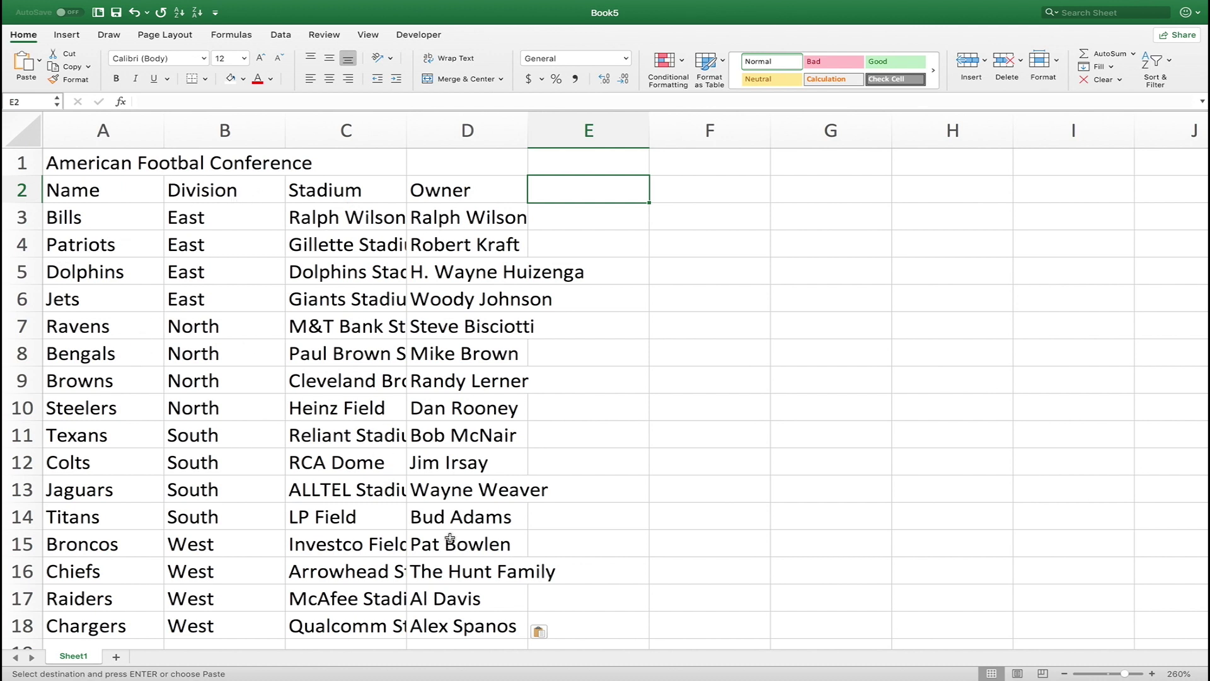
click(107, 224)
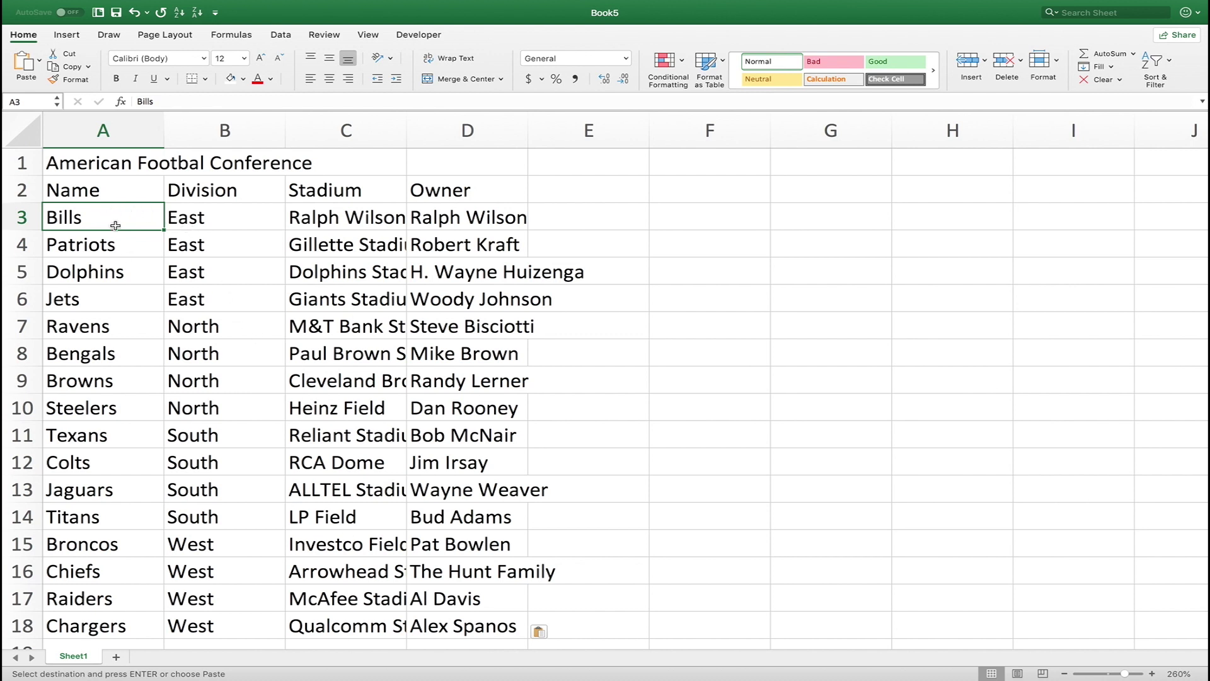
drag(111, 222, 517, 501)
key(Down)
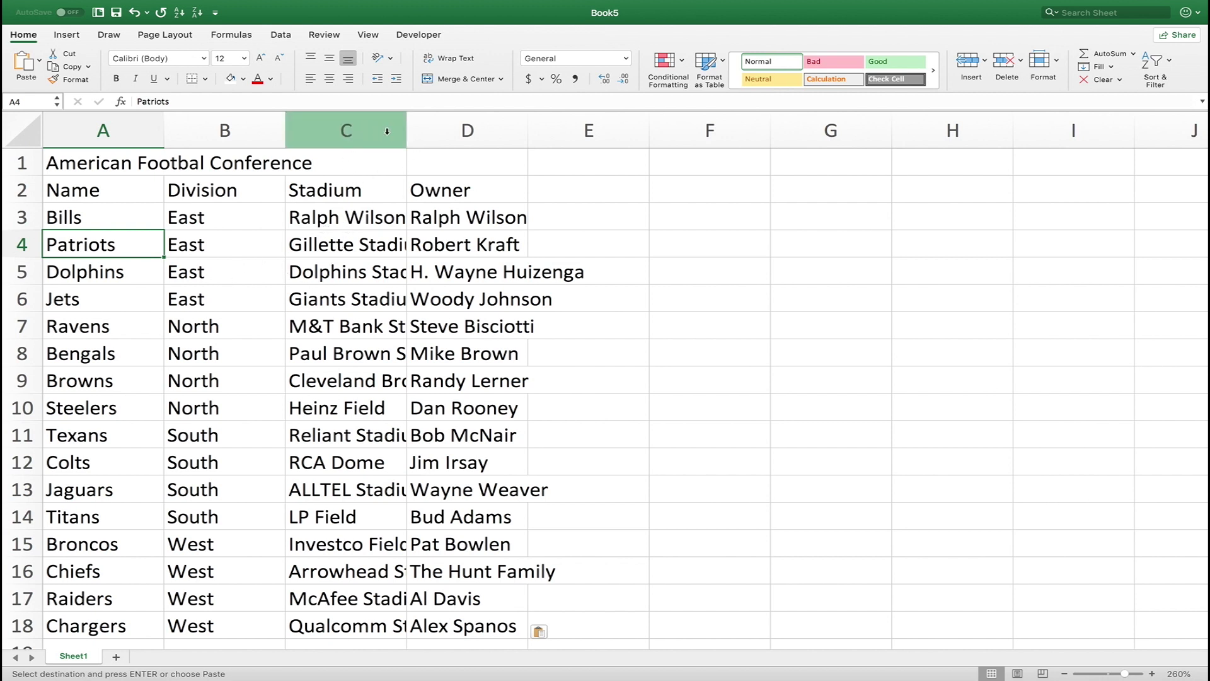
Widen columns C and D so full stadium and owner names fit.
click(346, 130)
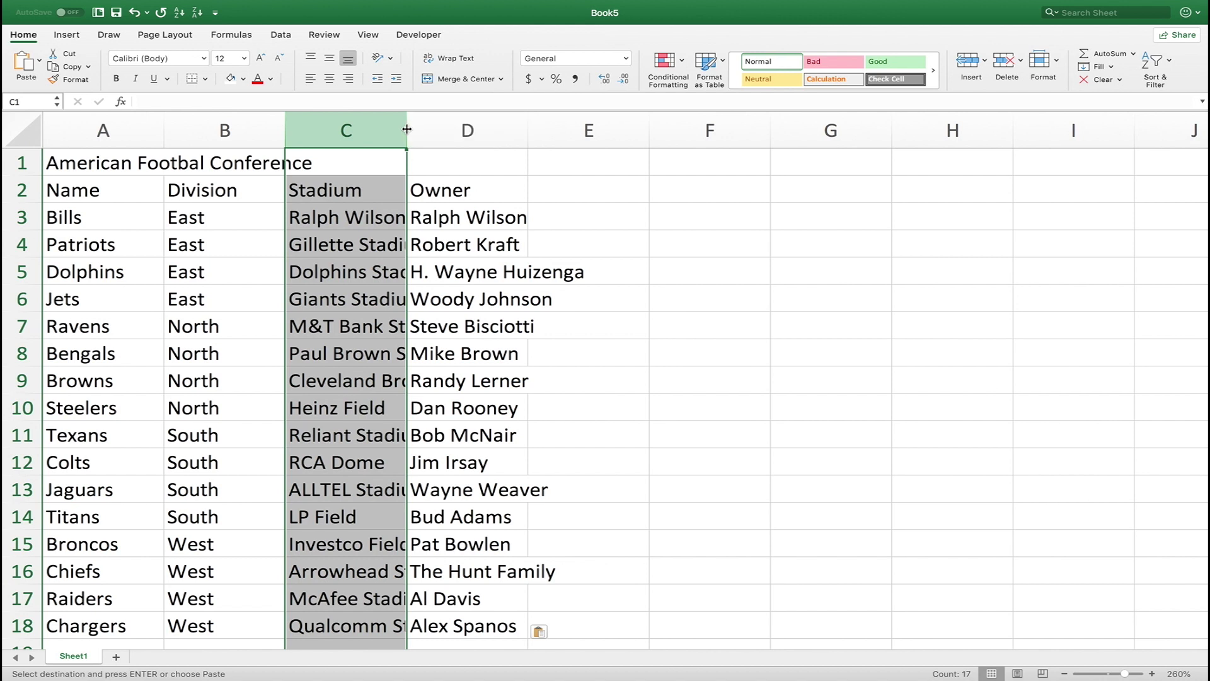
drag(407, 128, 543, 129)
drag(664, 128, 741, 128)
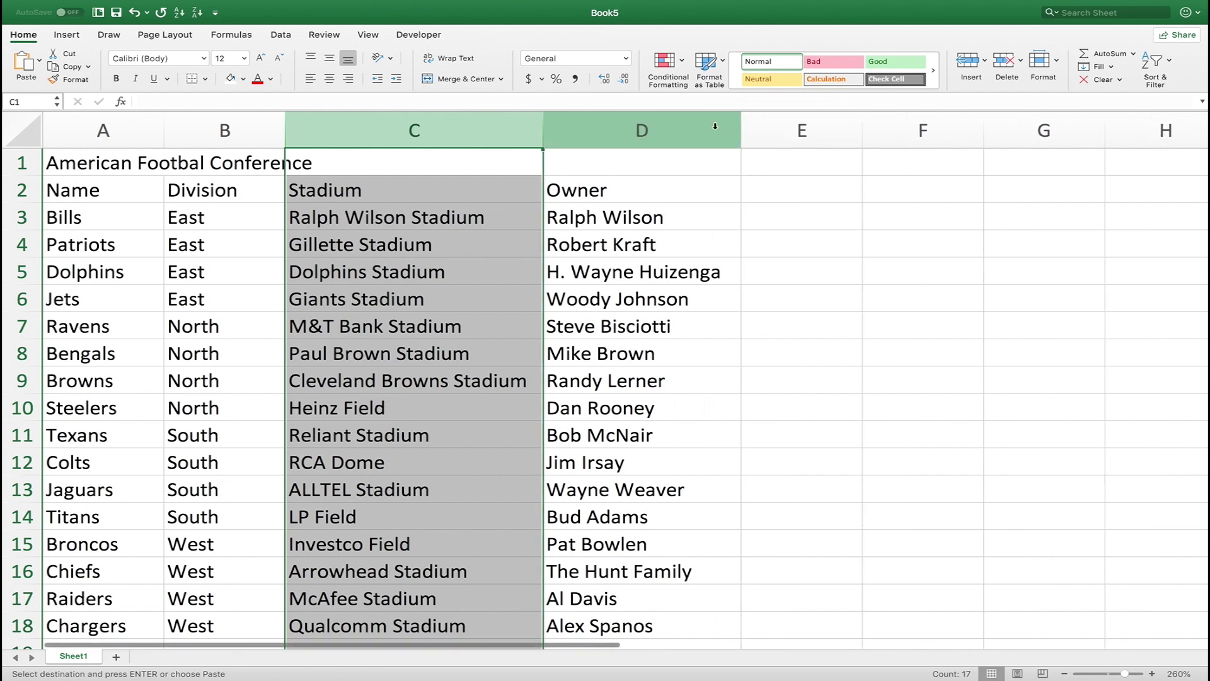
click(103, 130)
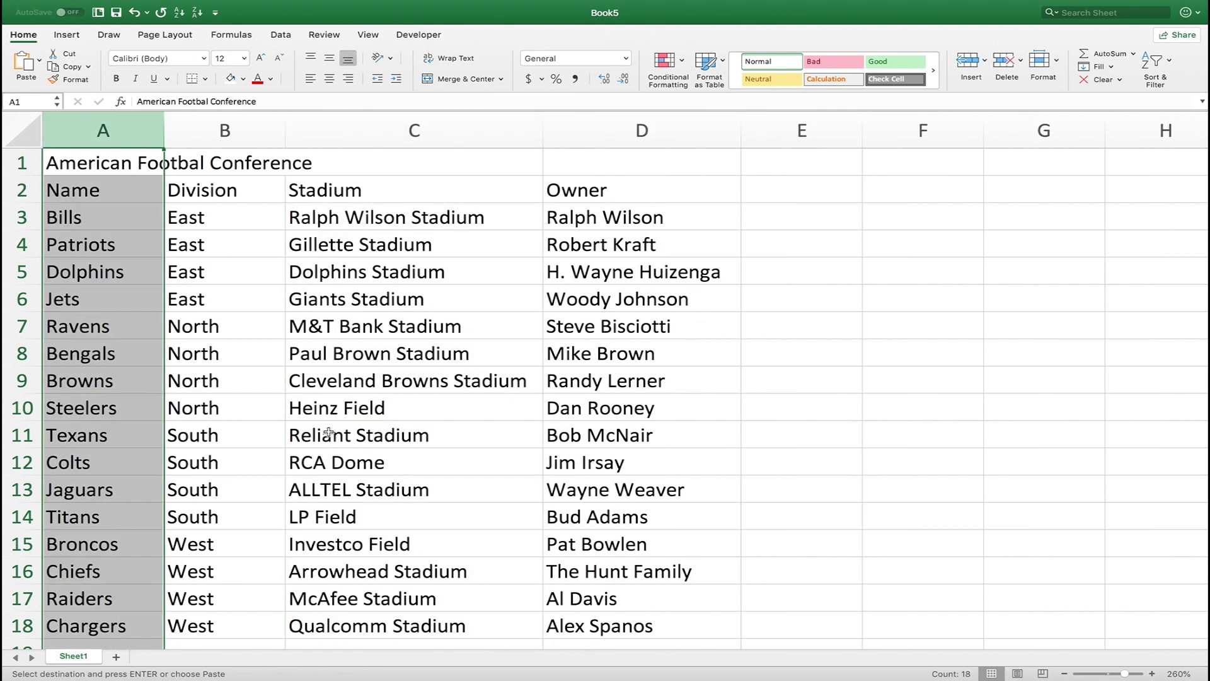
scroll(376, 321, down, 1)
scroll(377, 321, up, 1)
Select A1:D1 and apply Merge & Center to the 'American Footbal Conference' title.
click(191, 168)
click(128, 162)
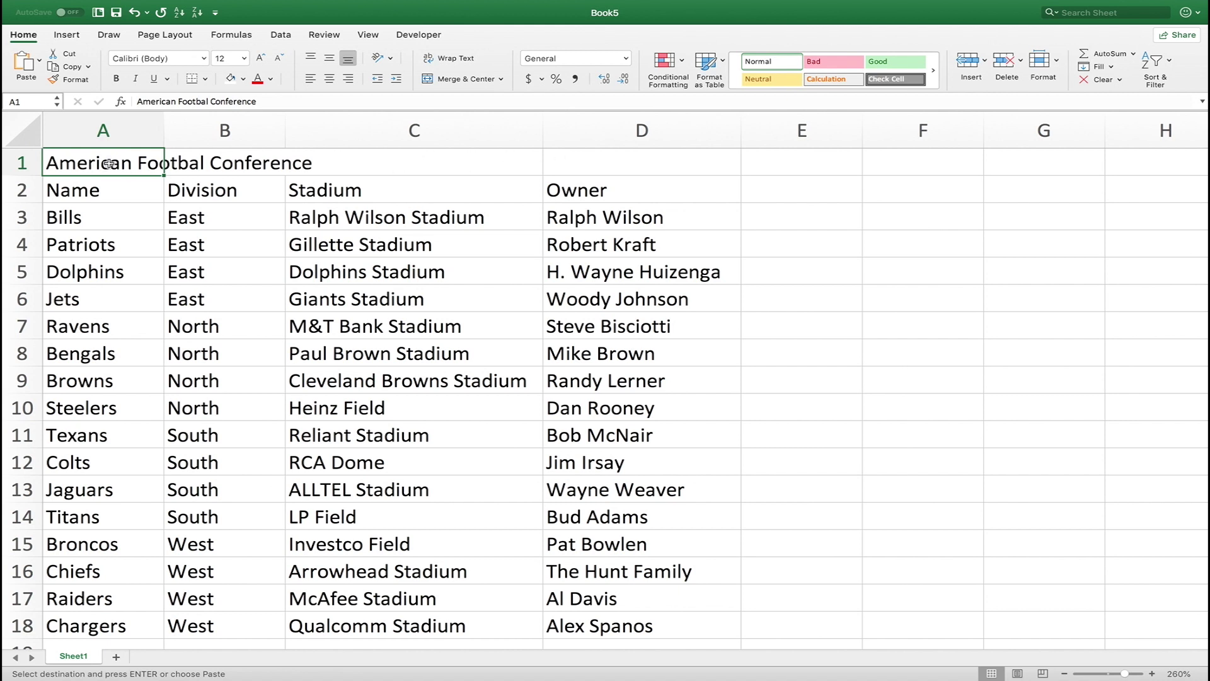
click(798, 194)
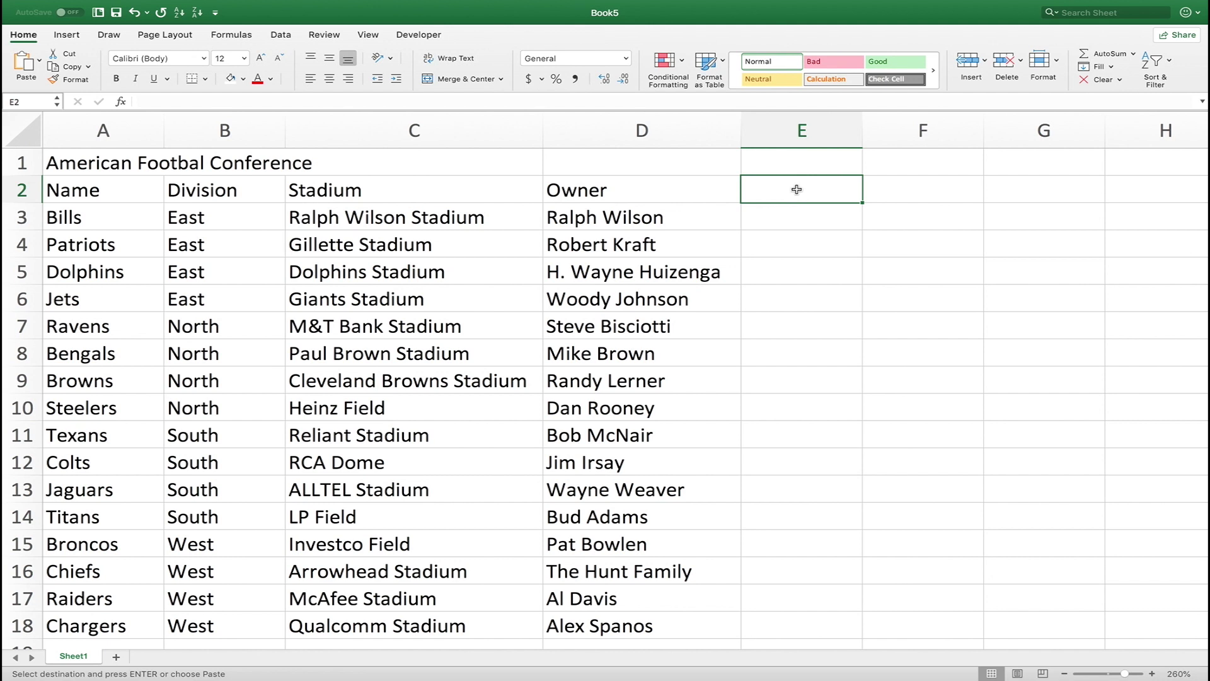
click(98, 164)
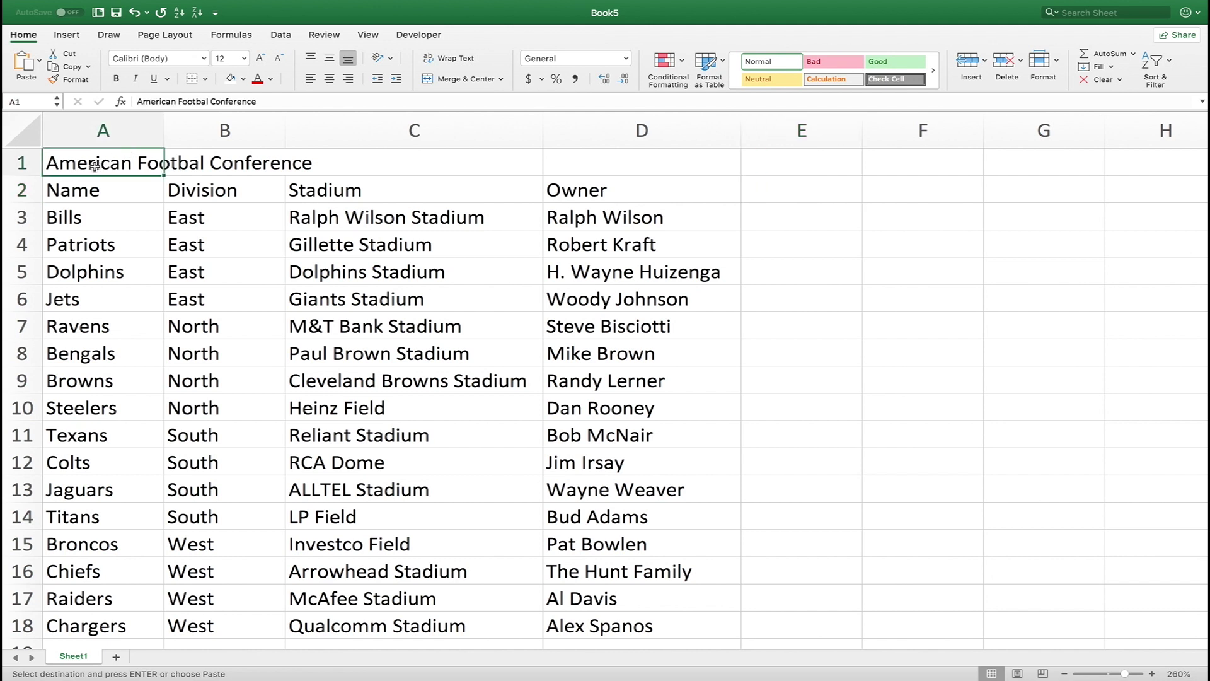
drag(95, 165, 406, 167)
drag(545, 171, 623, 166)
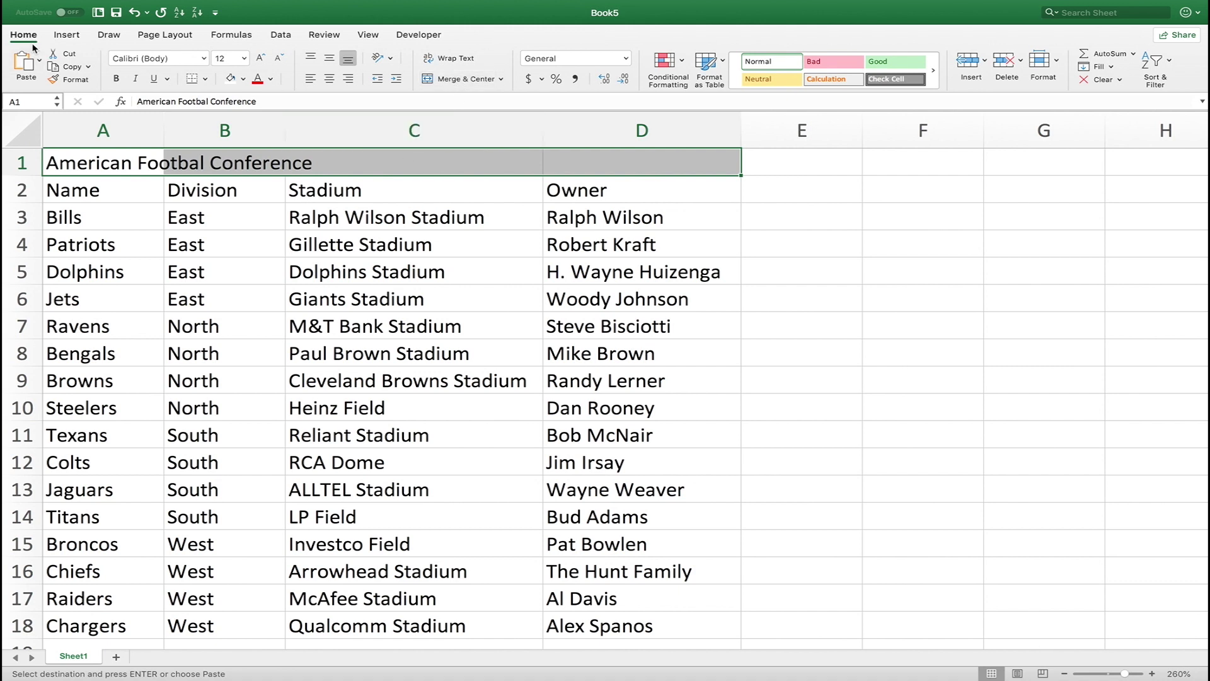
click(473, 82)
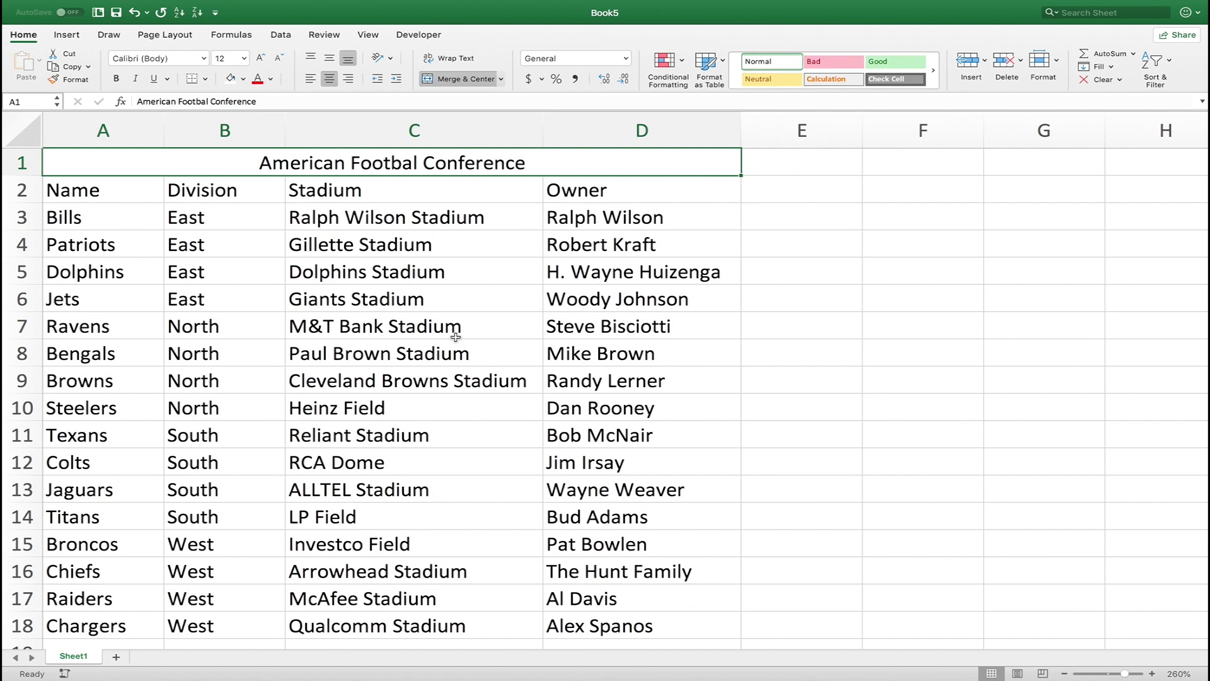
click(350, 242)
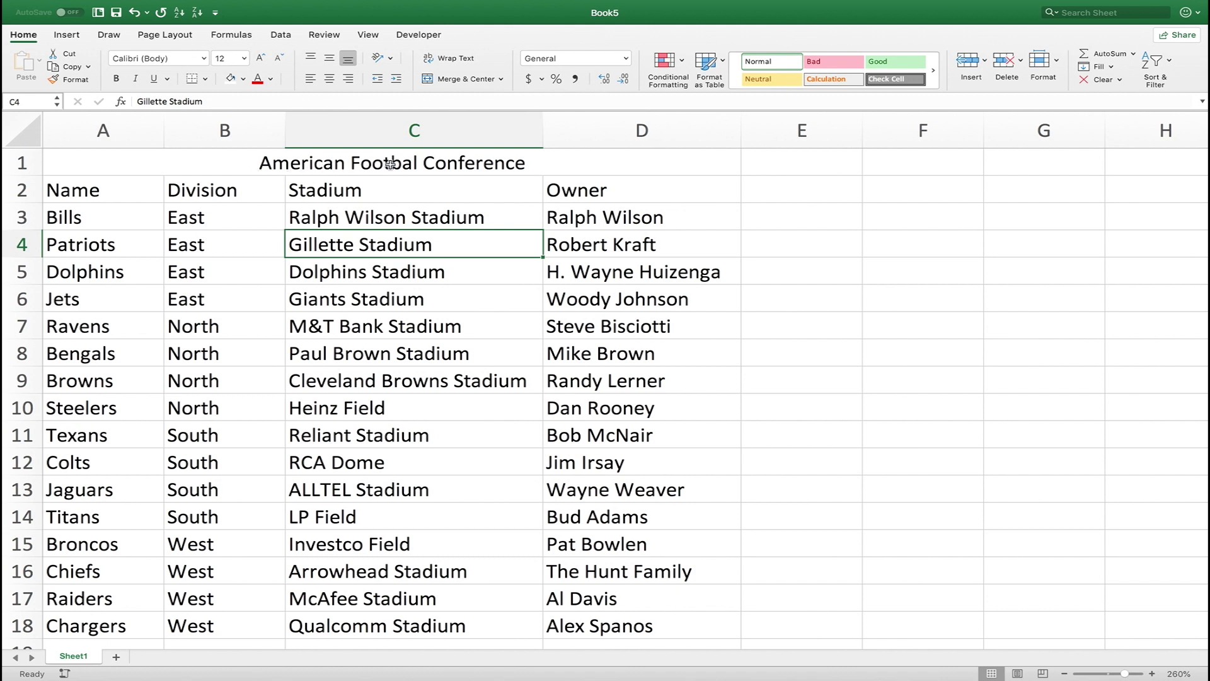
Make the merged A1 title bold, then select the headers A2:D2.
click(354, 165)
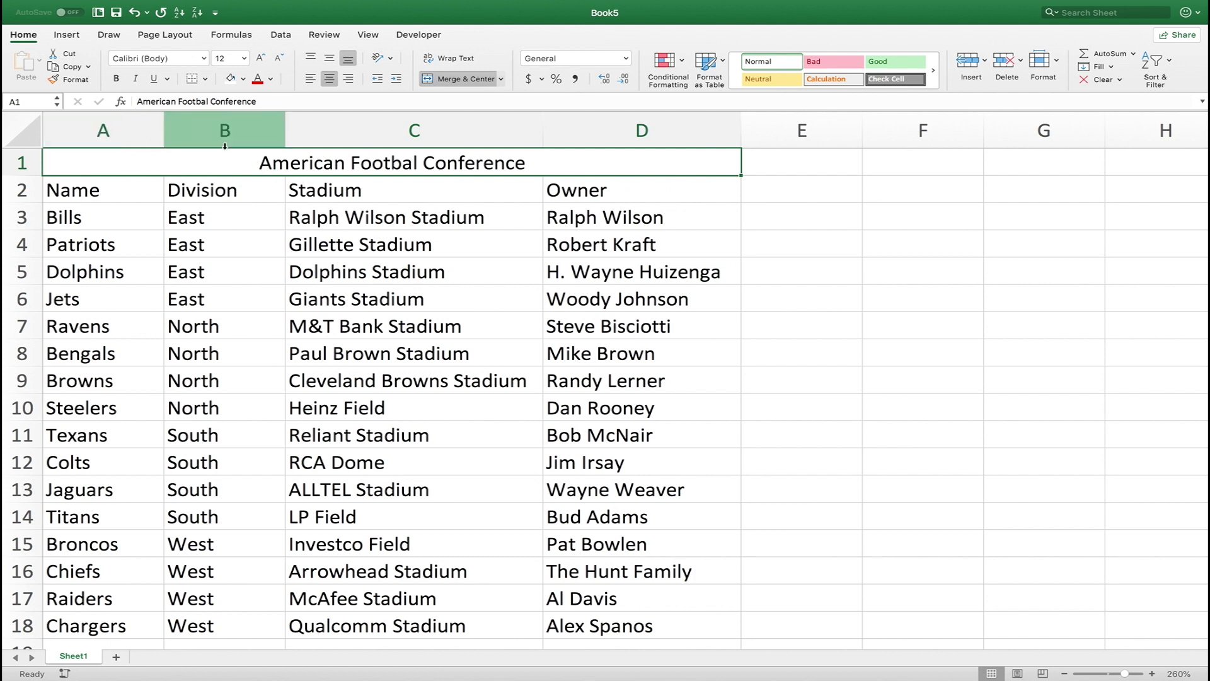
click(119, 79)
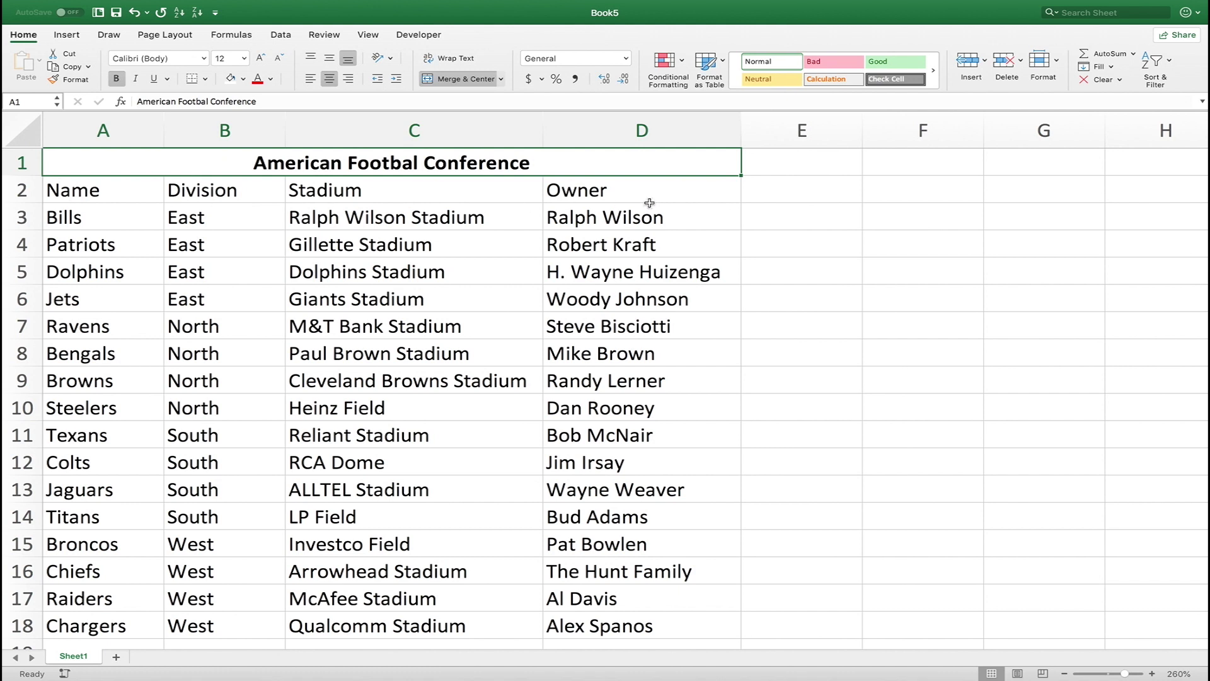
click(99, 192)
drag(99, 192, 624, 192)
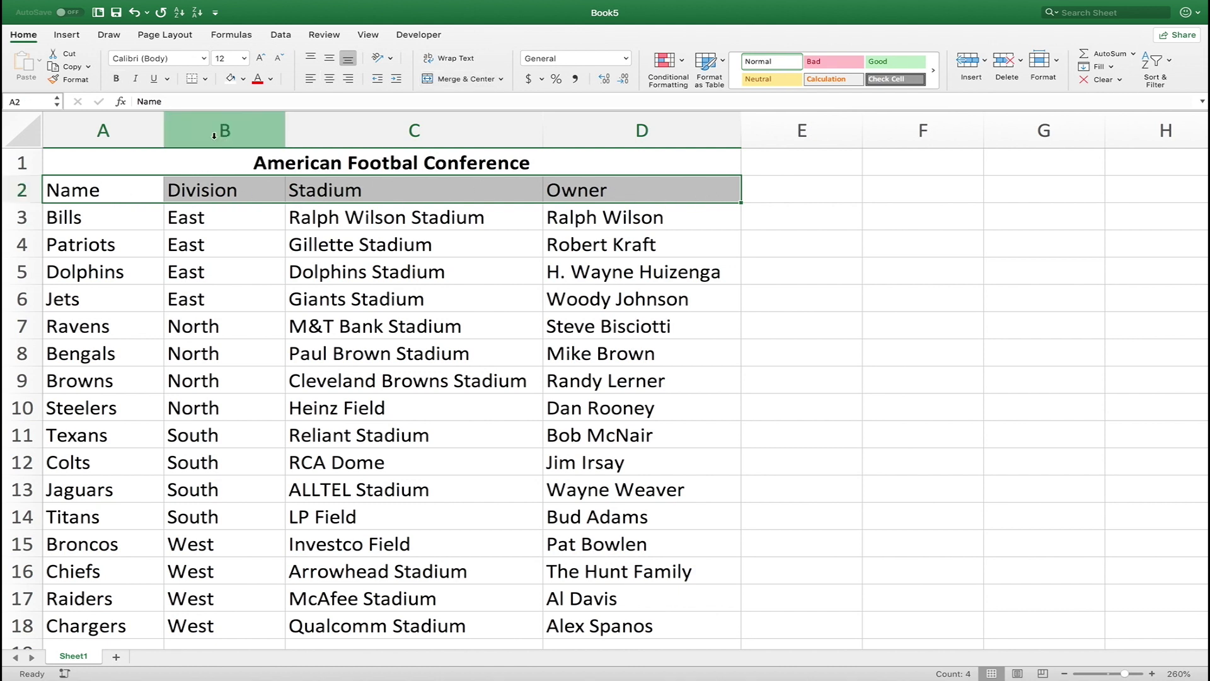
Apply italic to the Name, Division, Stadium and Owner headers in A2:D2.
click(137, 81)
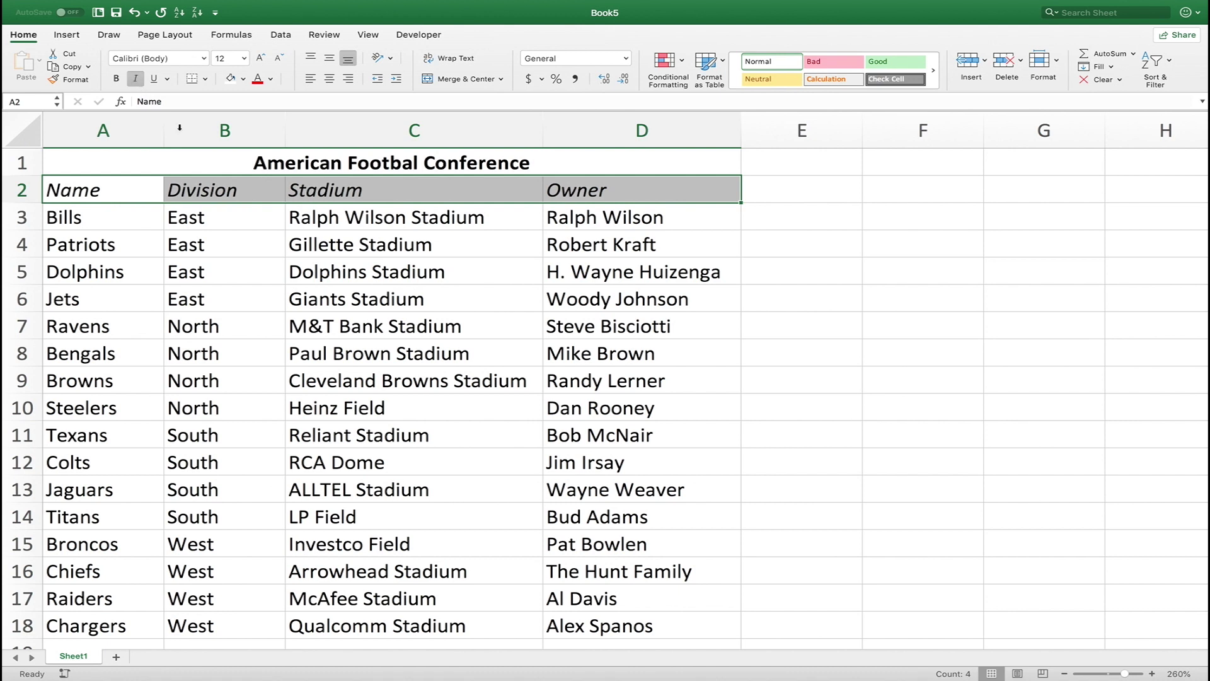
click(813, 285)
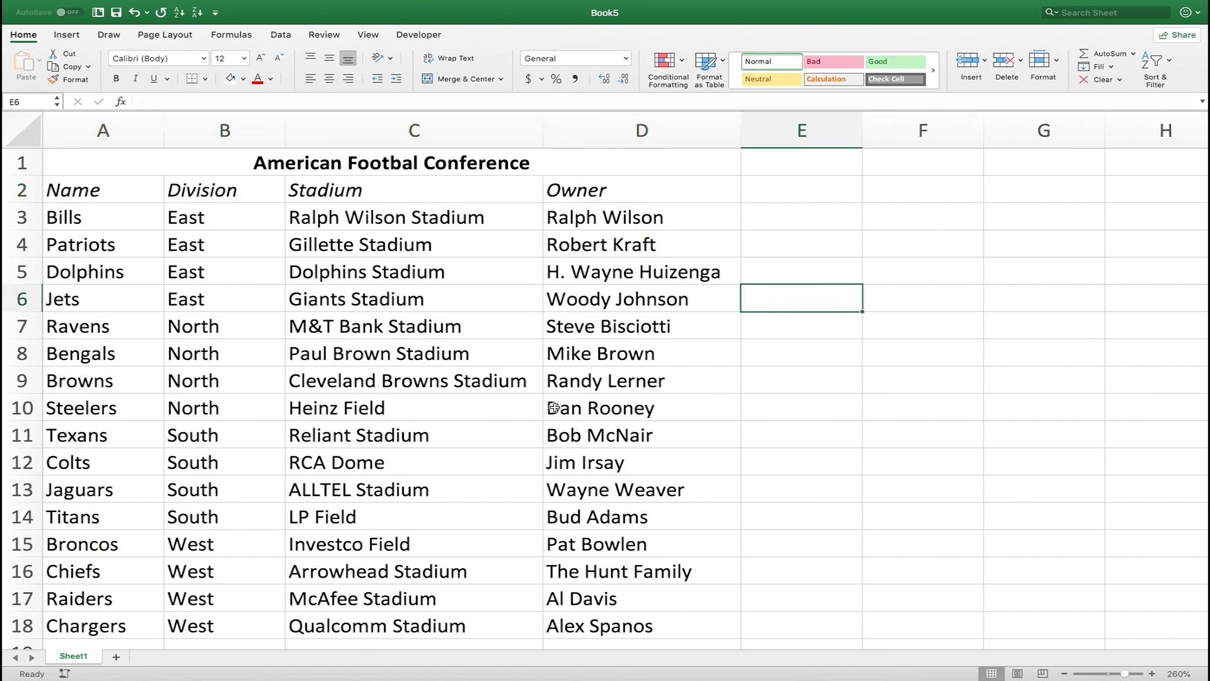